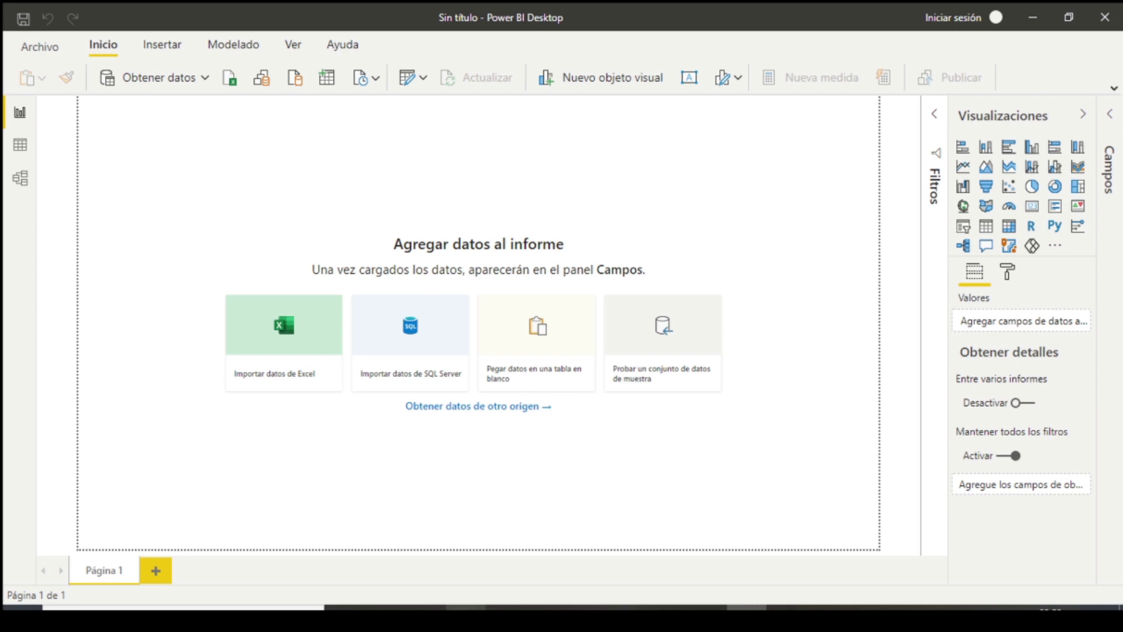
Step: Bring Kaggle's public datasets listing to the front and hide the MySQL installer console
click(467, 607)
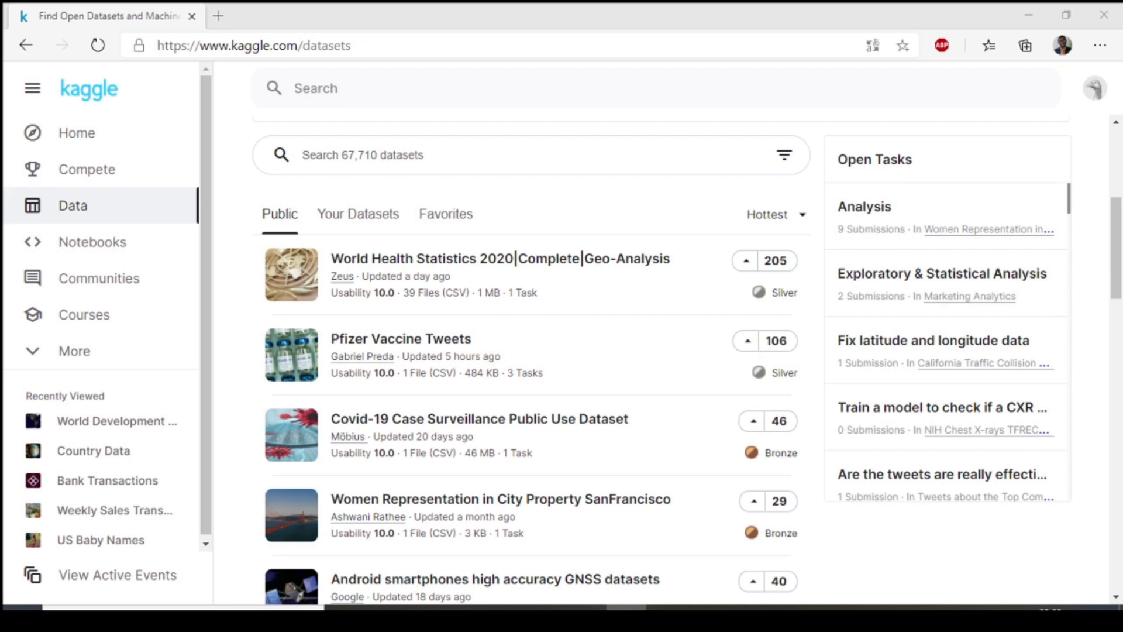
click(363, 154)
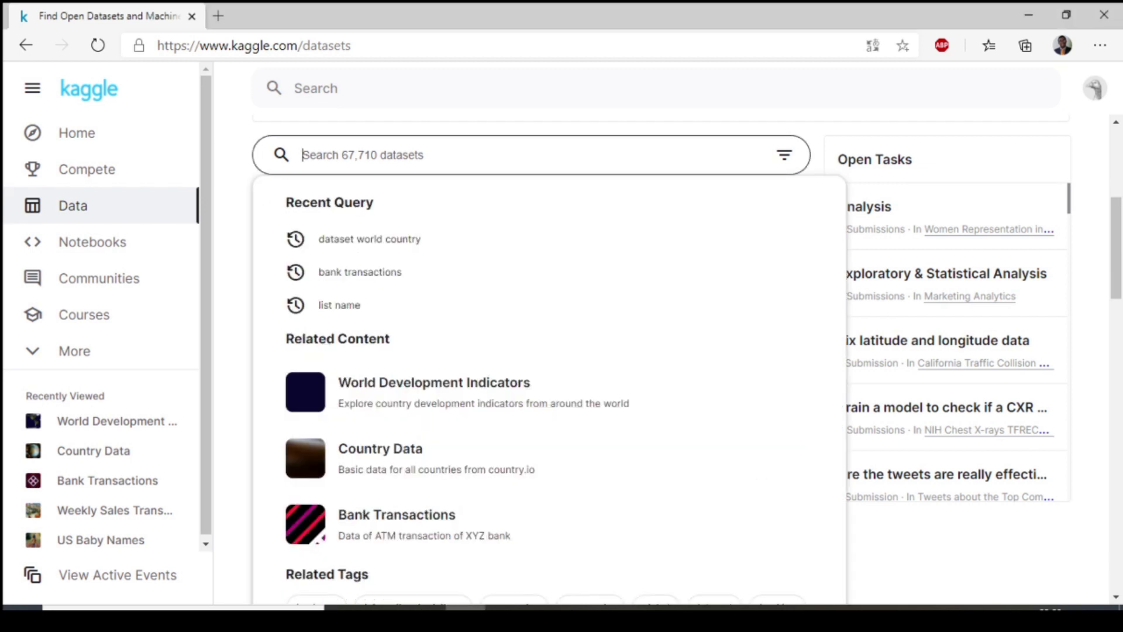
click(258, 179)
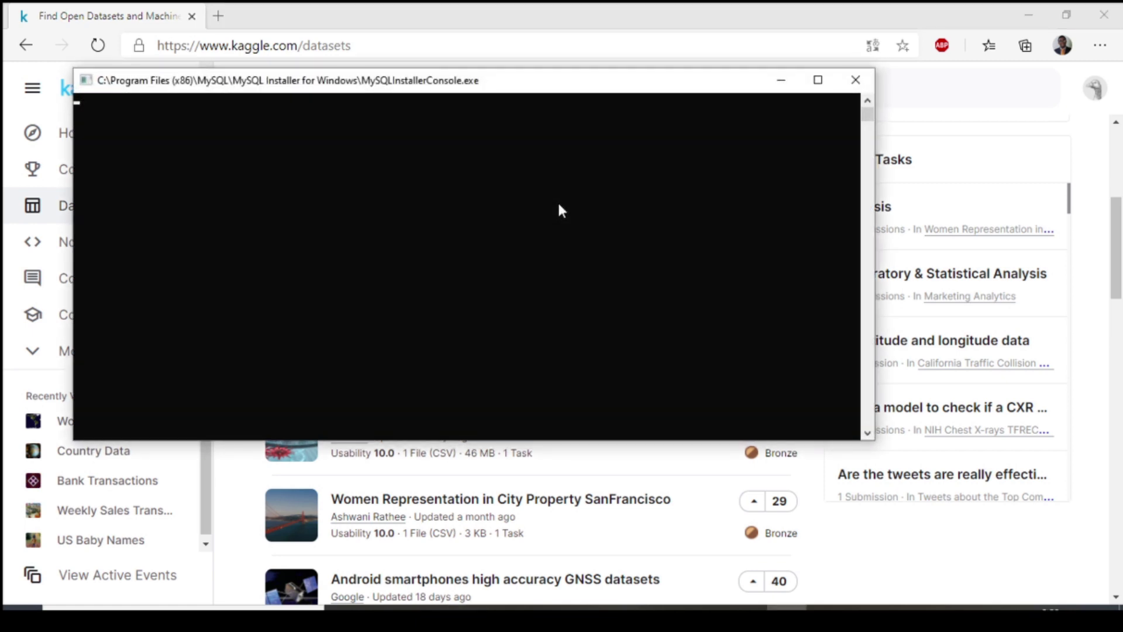
click(781, 80)
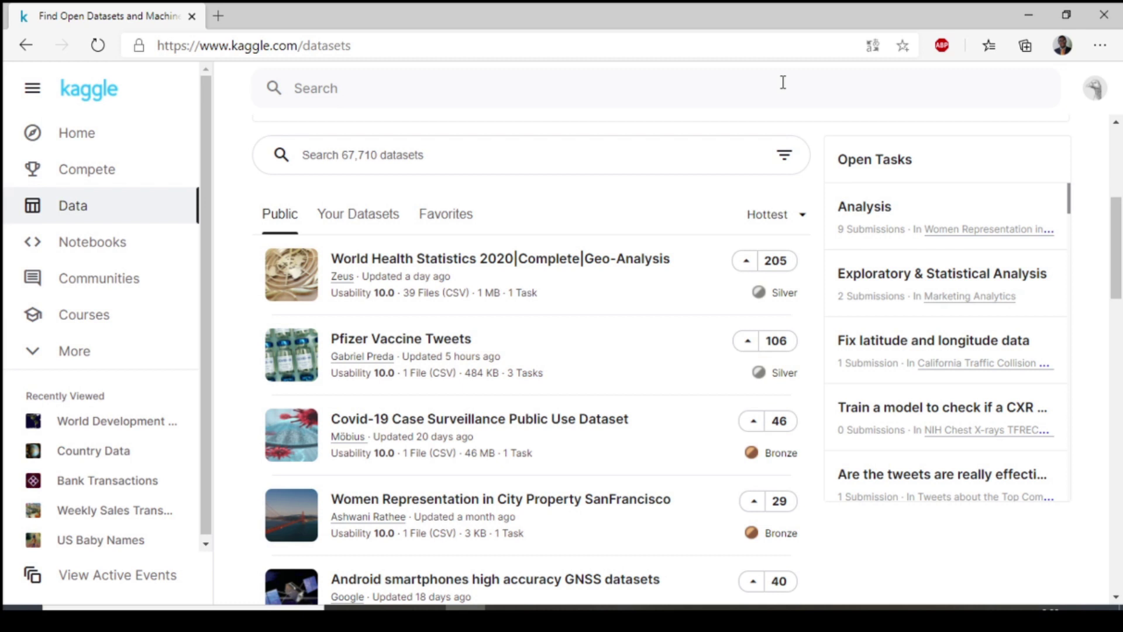
Step: Go from Kaggle's search page to the Repositorio folder holding the Country data files
click(633, 154)
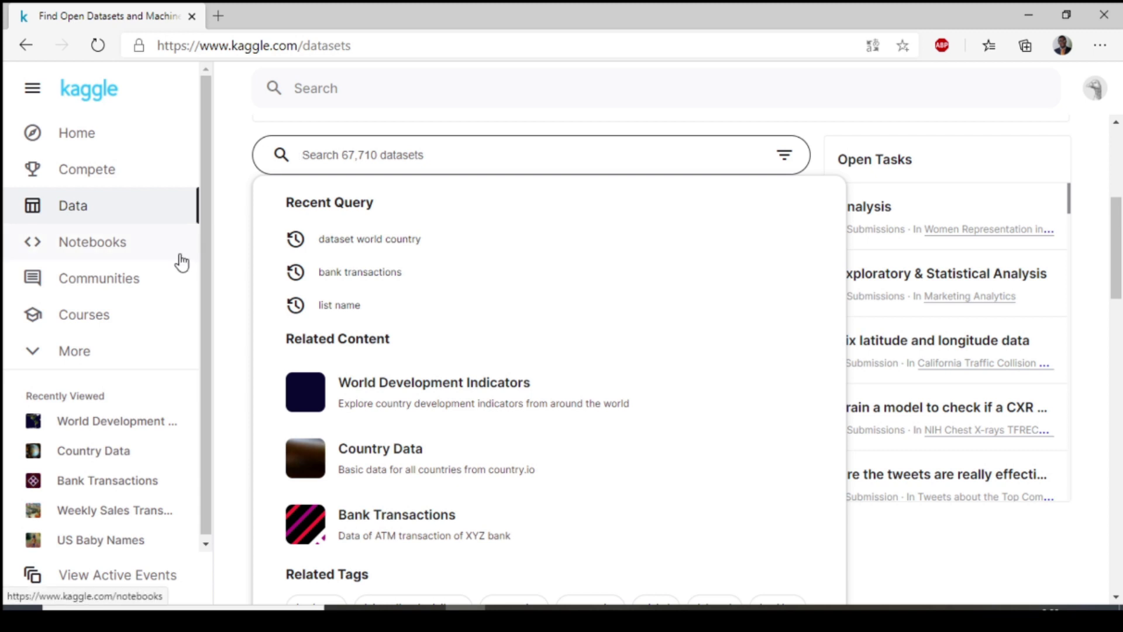
click(433, 97)
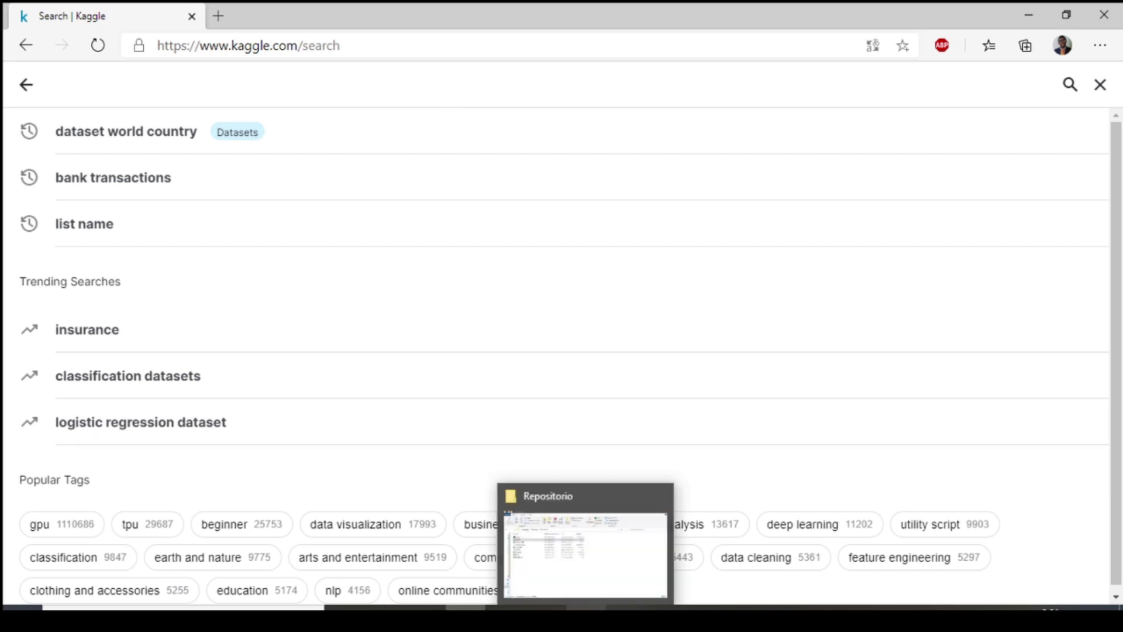
click(587, 608)
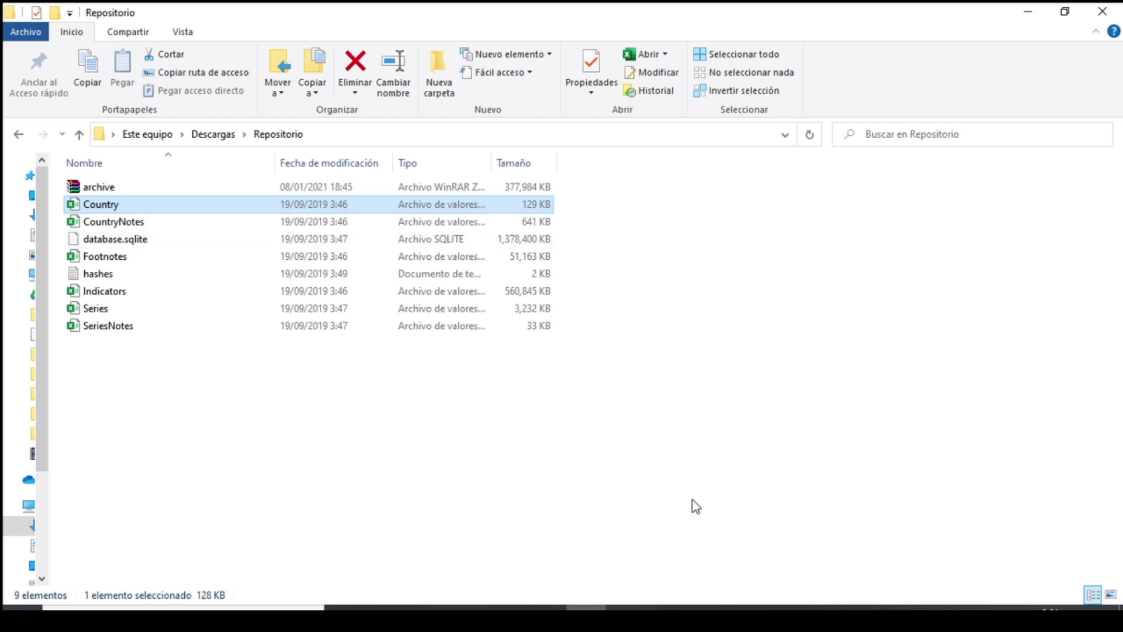
mouse_move(707, 610)
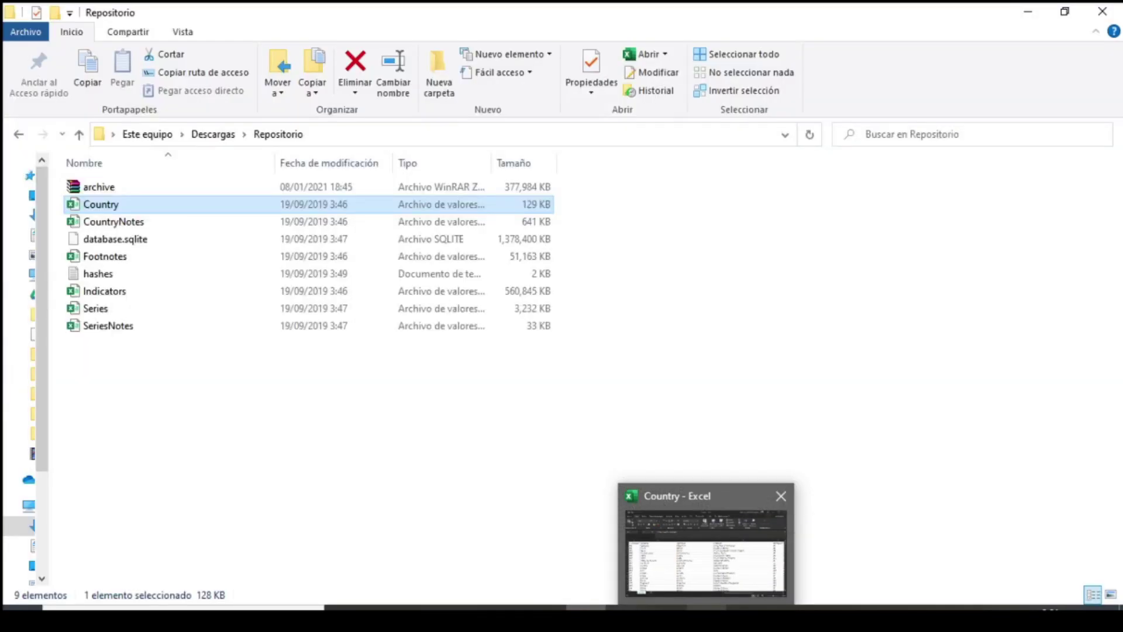
Step: In the Country workbook, step through the row-1 headers from CountryCode and ShortName to Region and LendingCategory
click(673, 526)
click(289, 302)
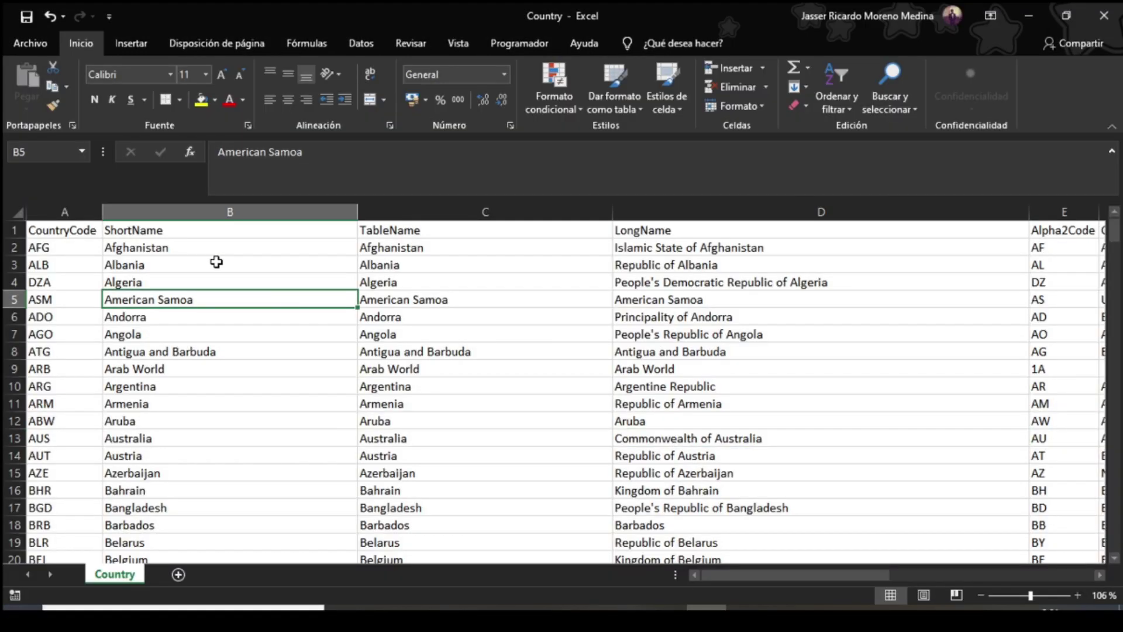
click(148, 232)
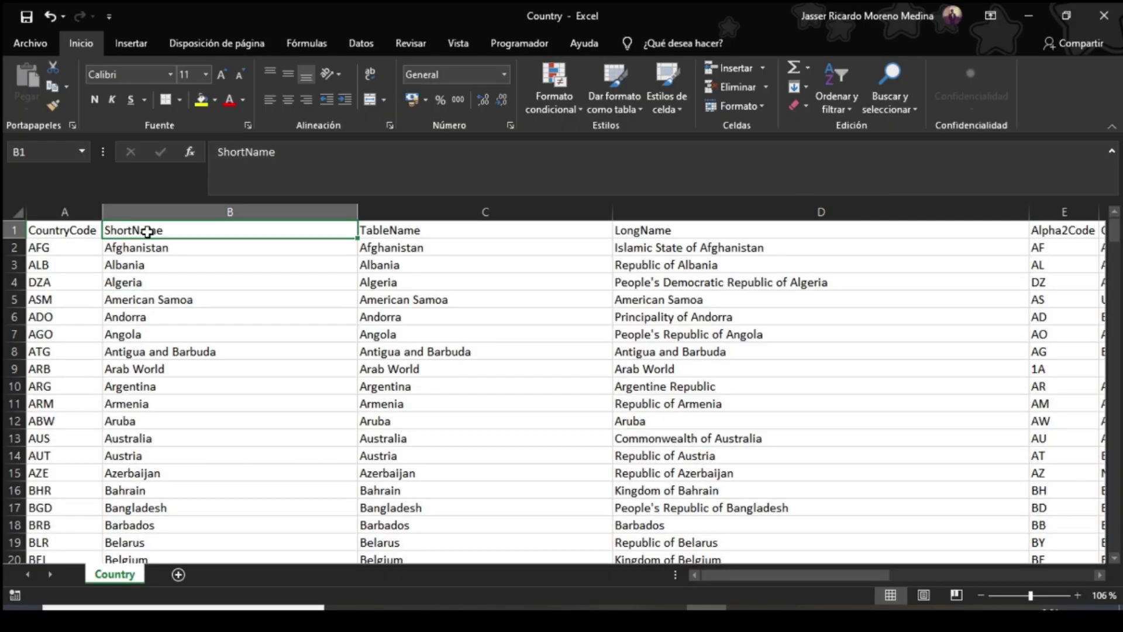
key(Left)
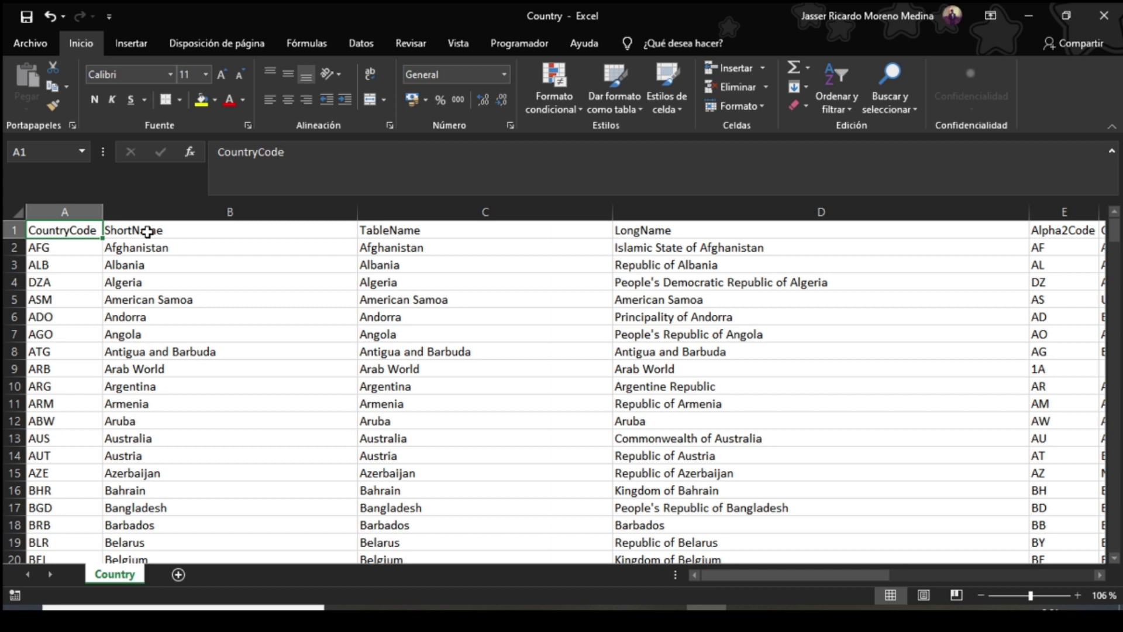
key(Right)
key(Left)
key(Right)
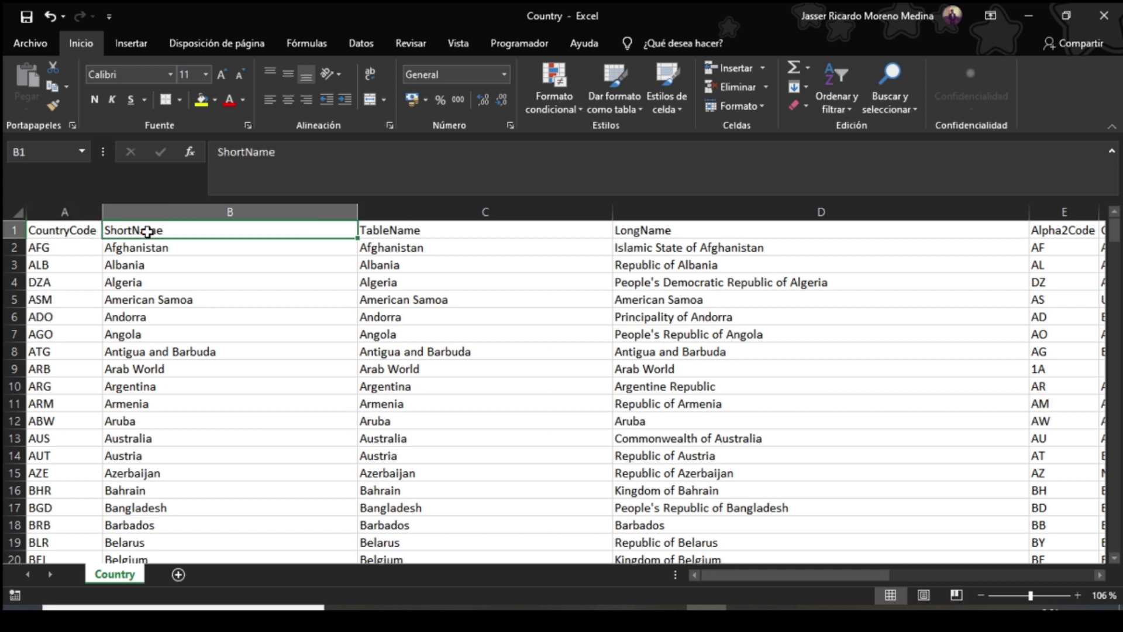
key(Right)
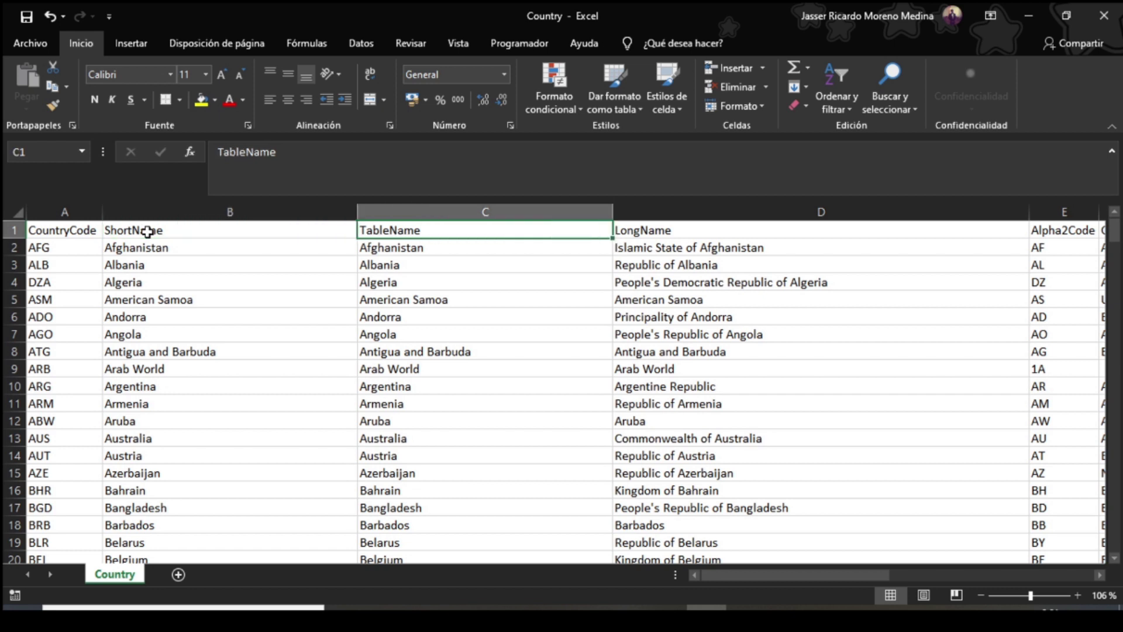
key(Right)
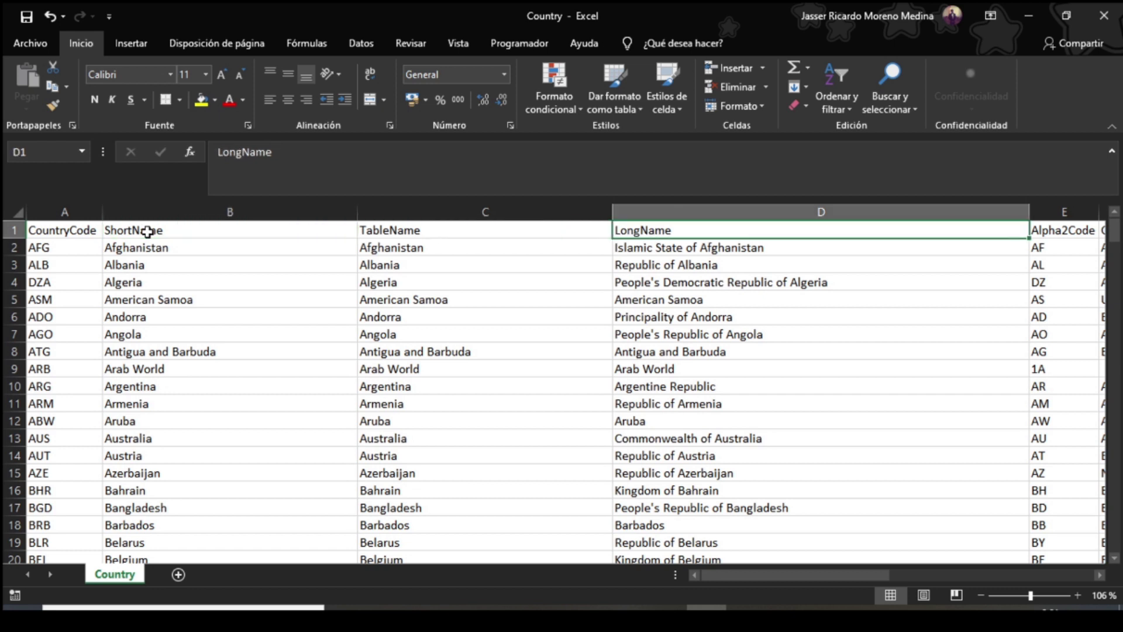
key(Right)
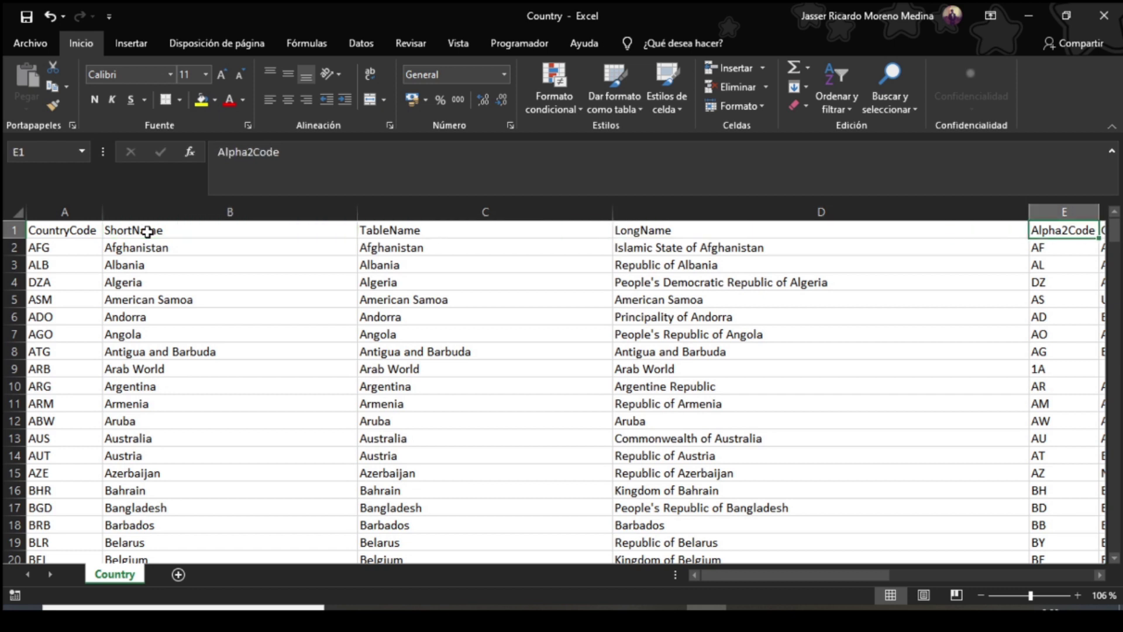
key(Right)
key(Left)
key(Right)
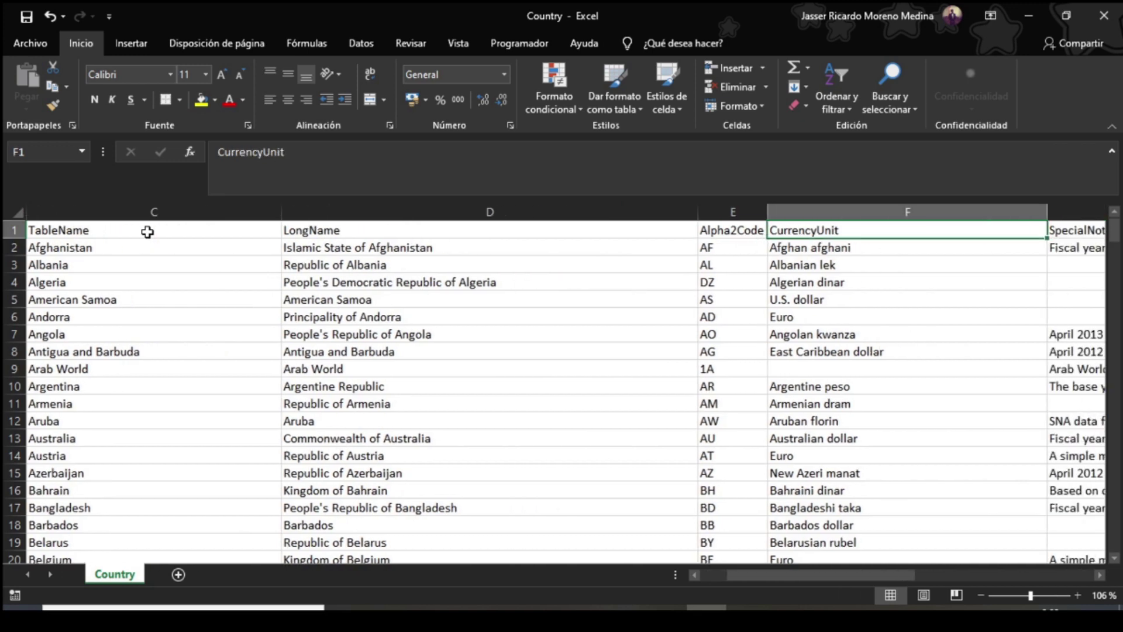
key(Right)
key(Right)
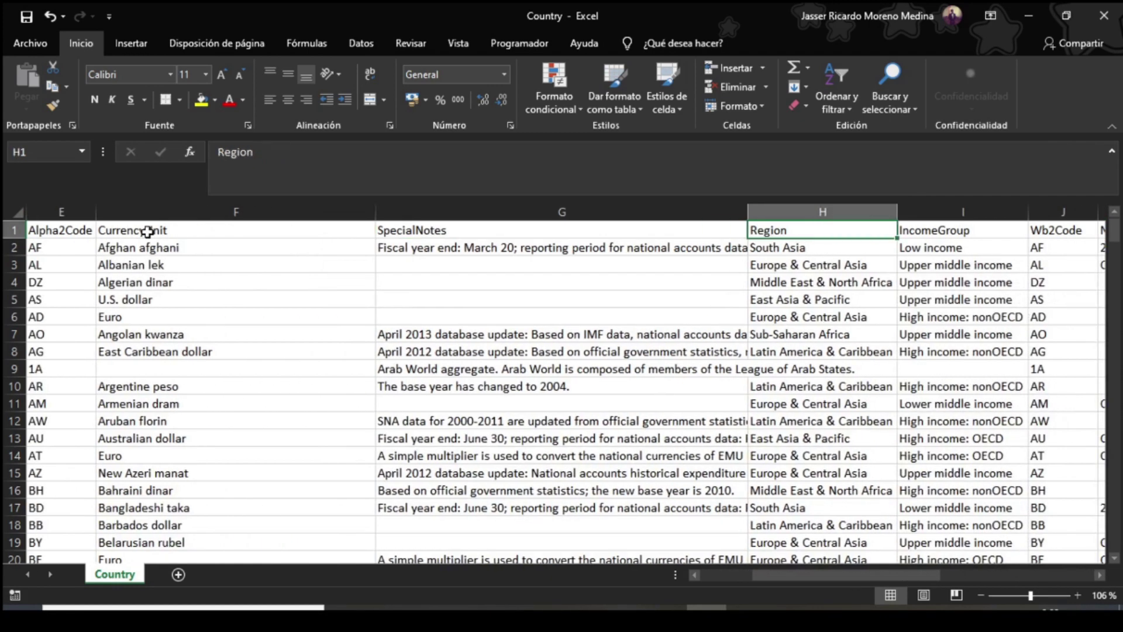
key(Right)
key(Right)
key(Right)
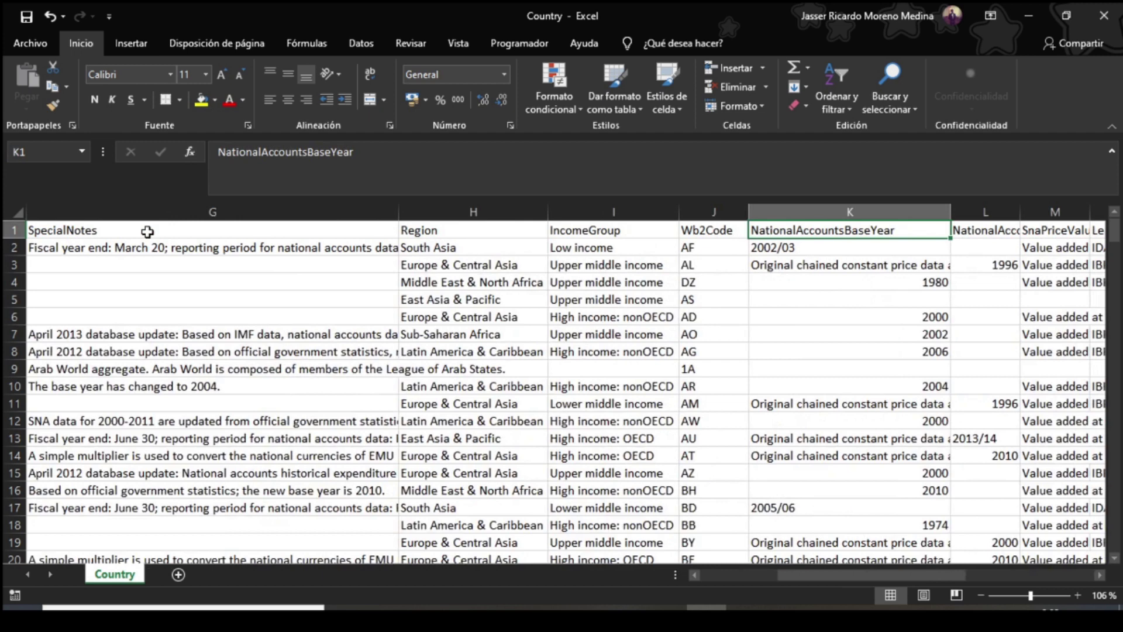
key(Left)
key(Left)
key(Left)
key(Down)
key(Down)
key(Down)
key(Up)
key(Up)
key(Up)
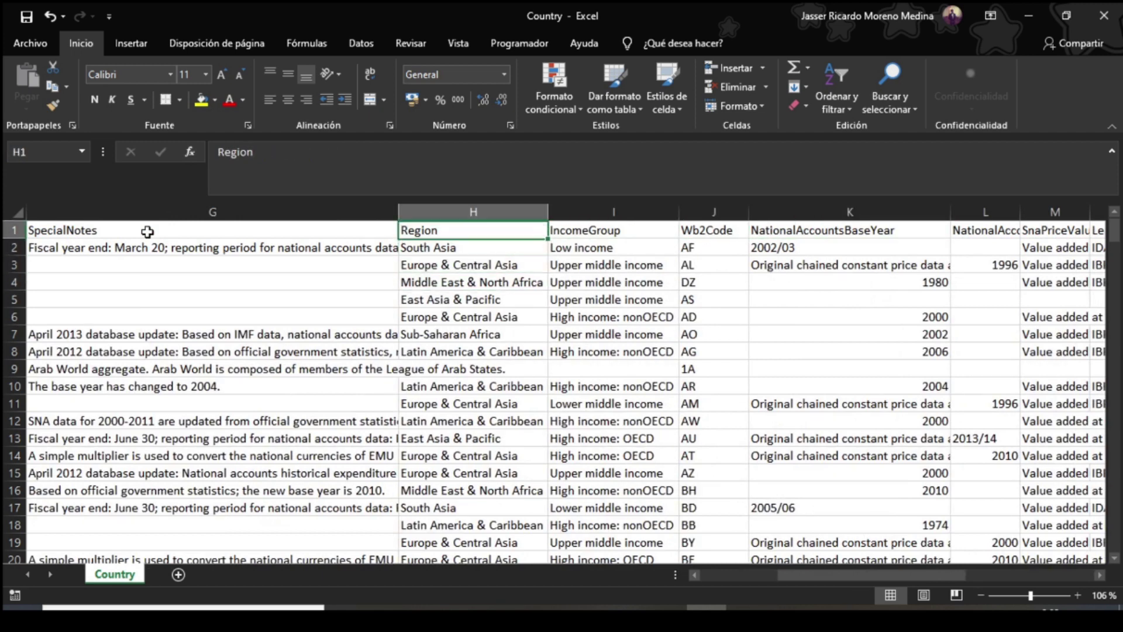
key(Right)
key(Right)
key(Right)
key(Right)
key(Right)
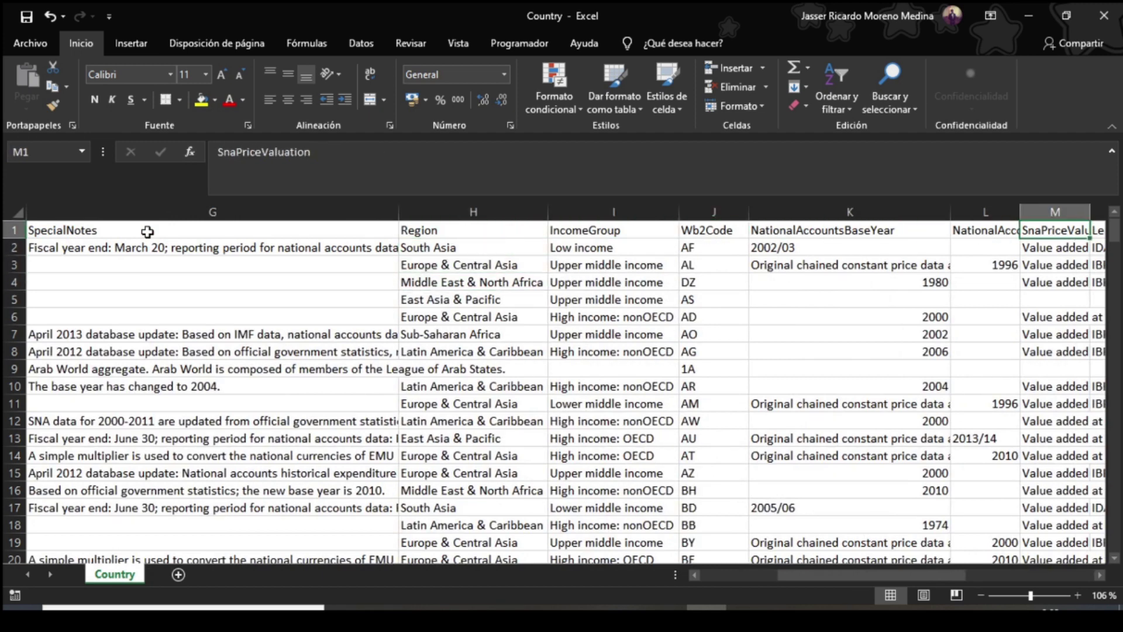
key(Right)
key(Left)
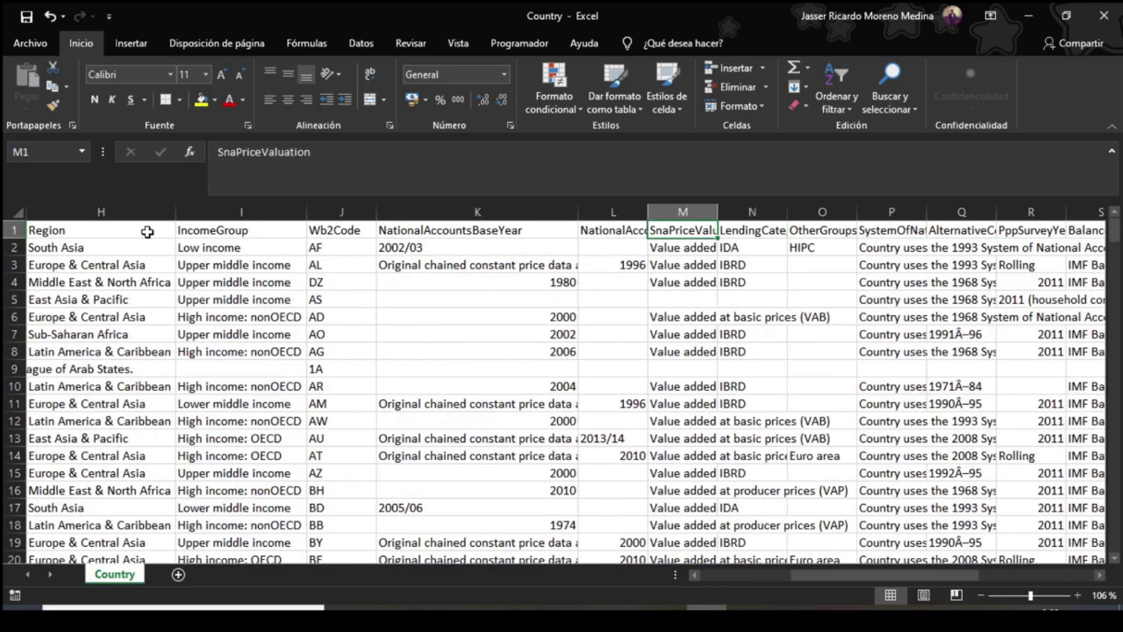
key(Right)
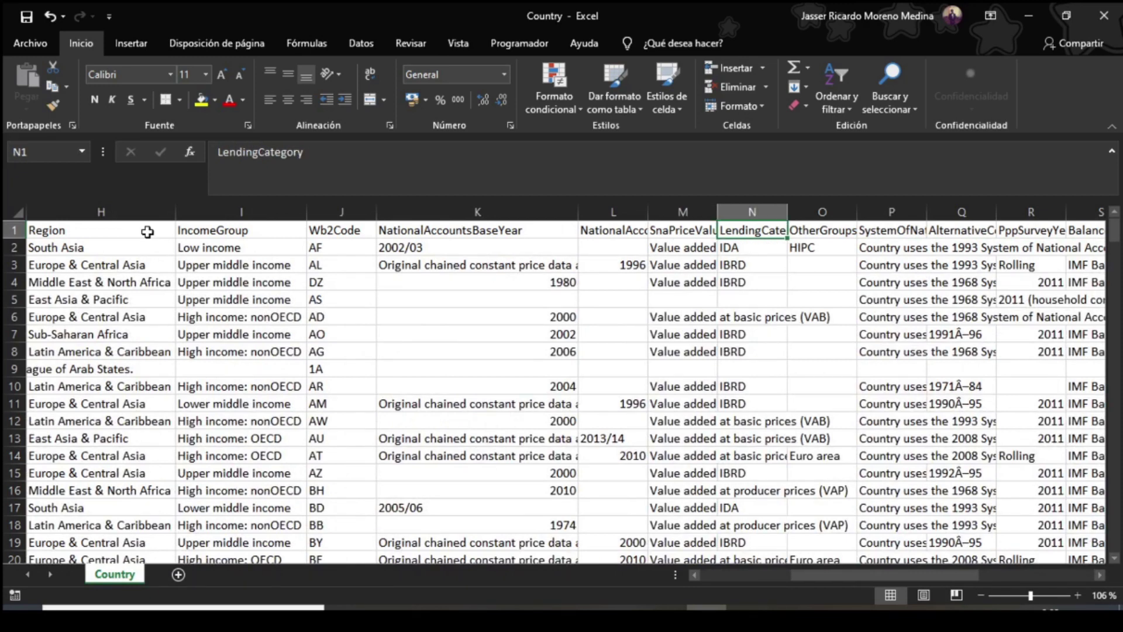
key(Right)
key(Left)
key(Left)
key(Left)
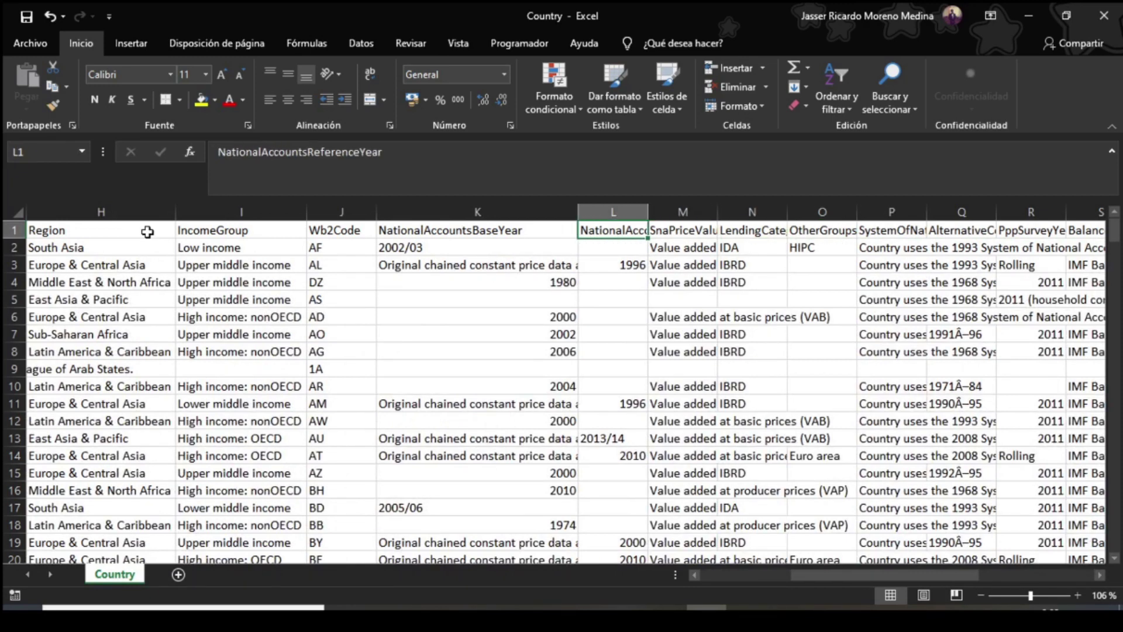
Step: Count the sheet's columns and its 248 rows by selecting the header row and CountryCode column
key(ctrl+Home)
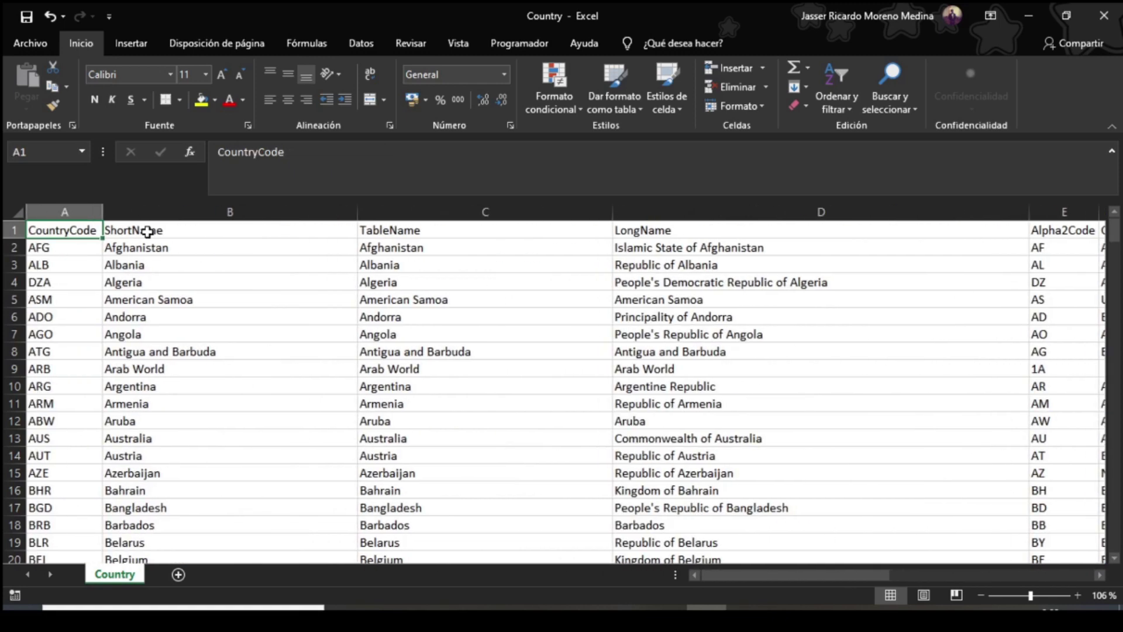
key(ctrl+shift+Right)
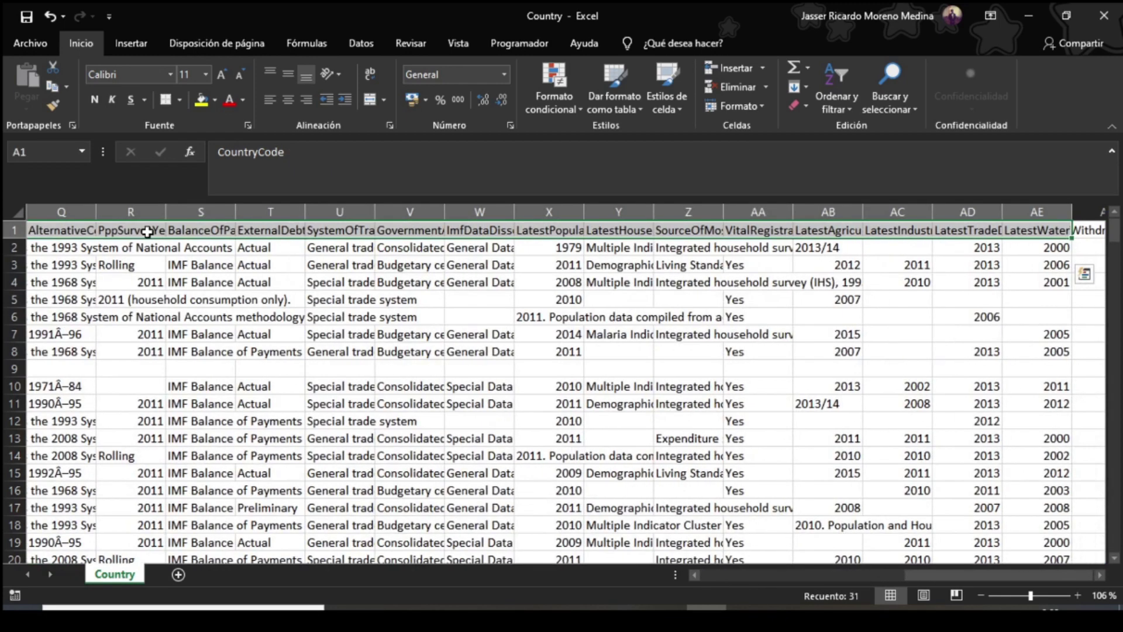
key(ctrl+Home)
key(ctrl+shift+Down)
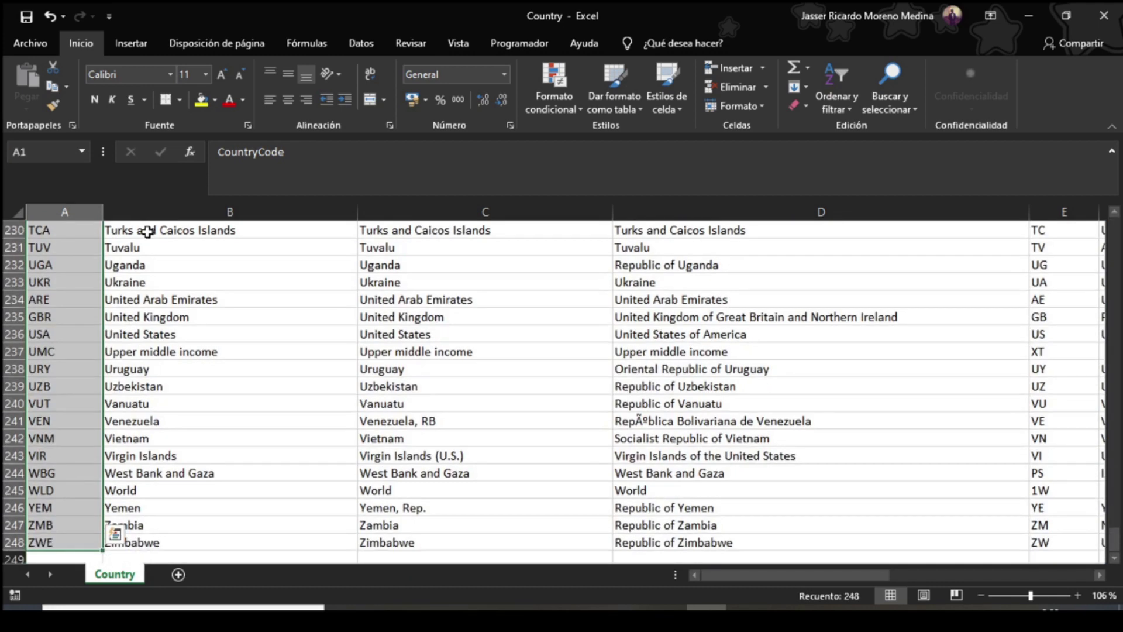
key(ctrl+Home)
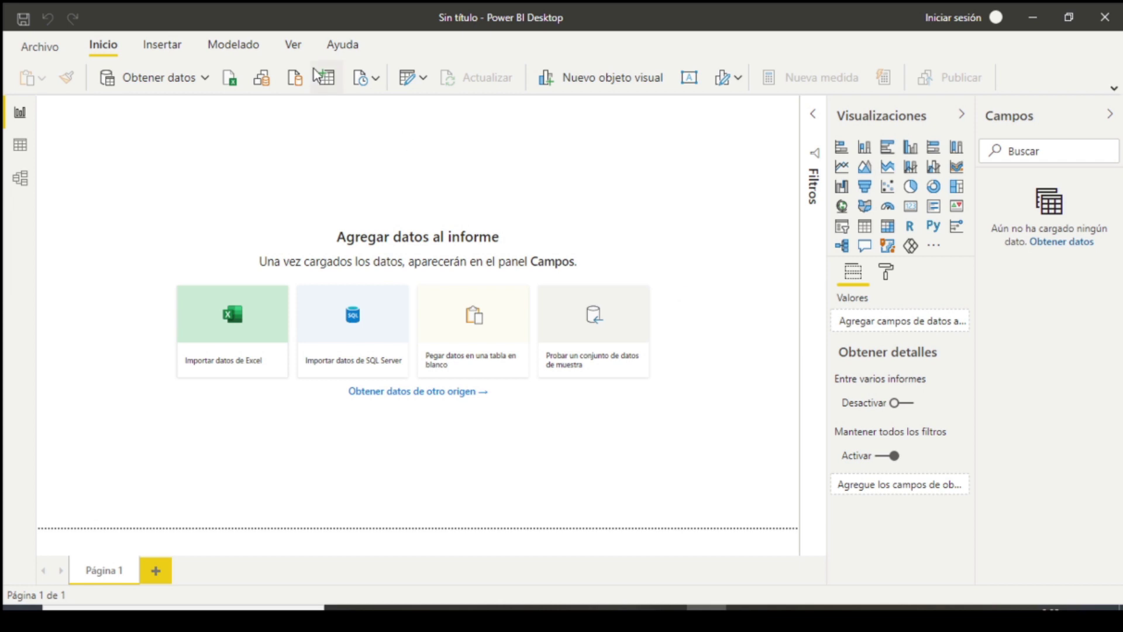
Step: Import Country.csv from the Repositorio folder as a Text/CSV data source
click(206, 82)
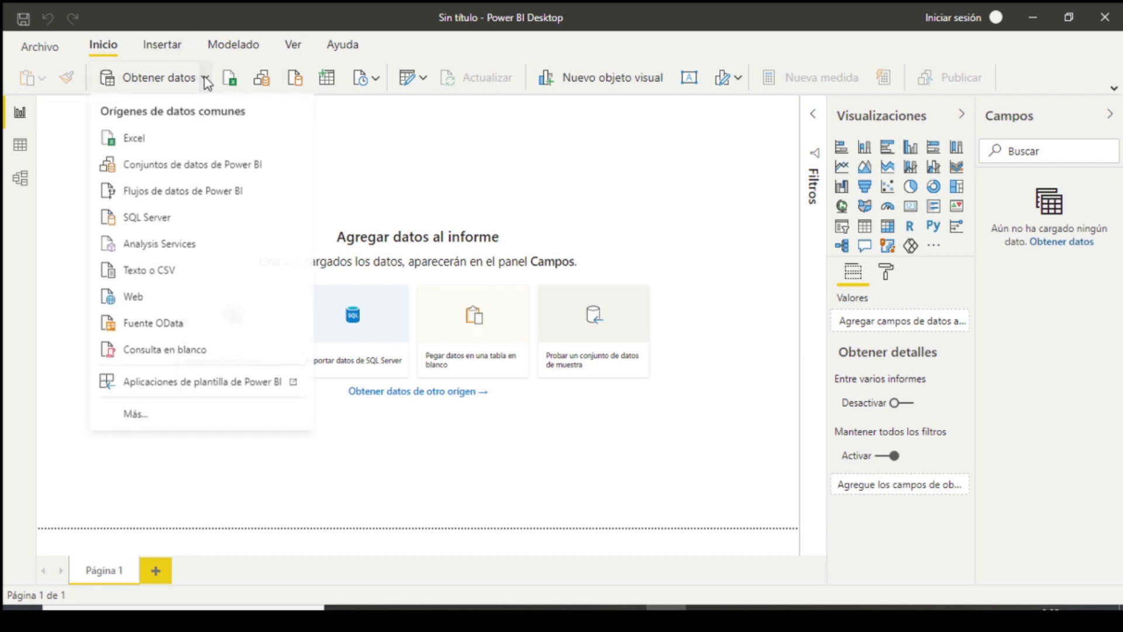
click(138, 279)
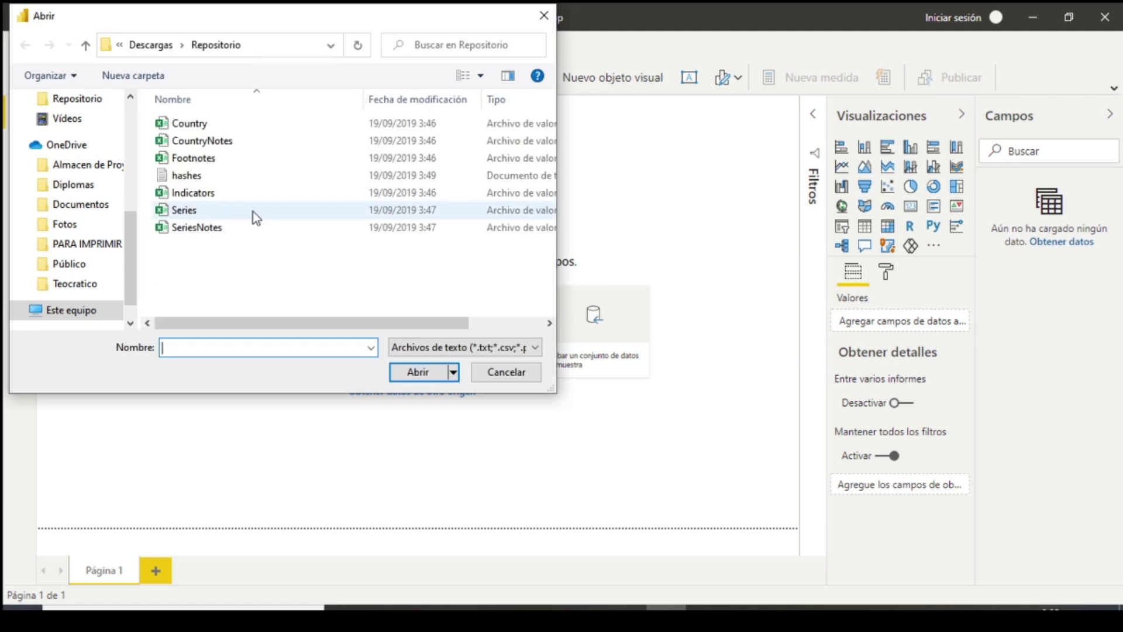
drag(314, 319, 206, 322)
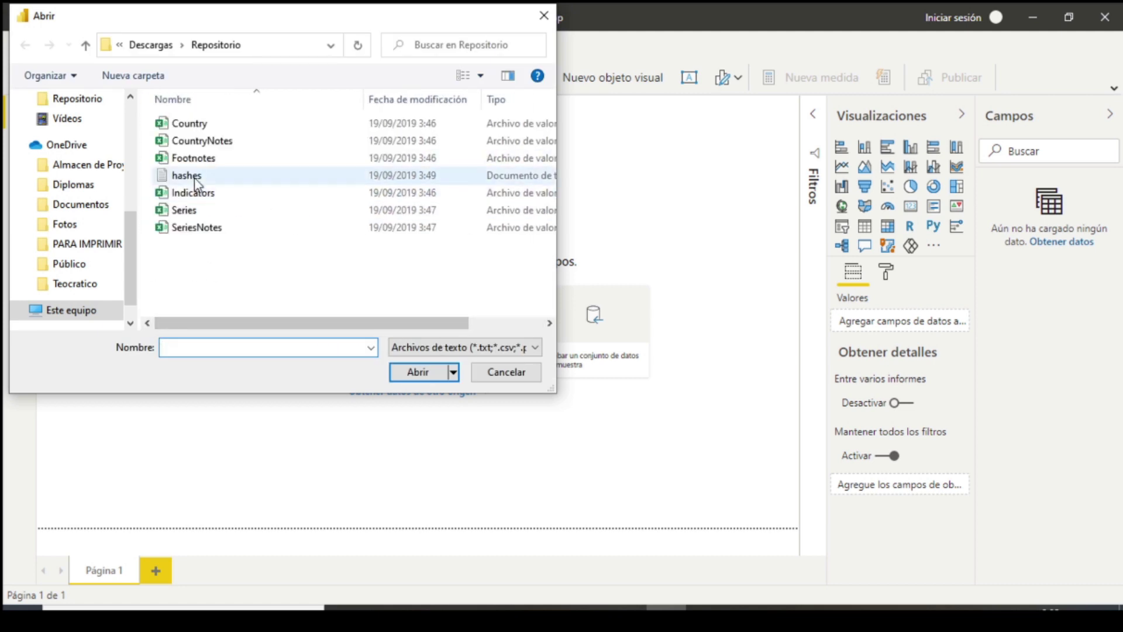
click(226, 121)
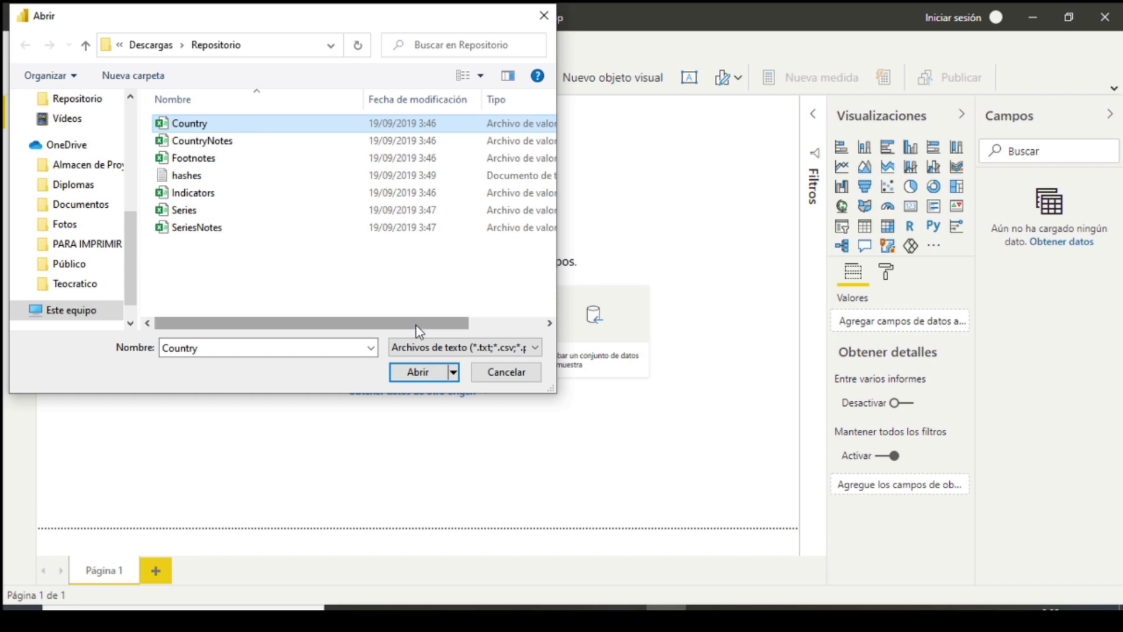
click(425, 377)
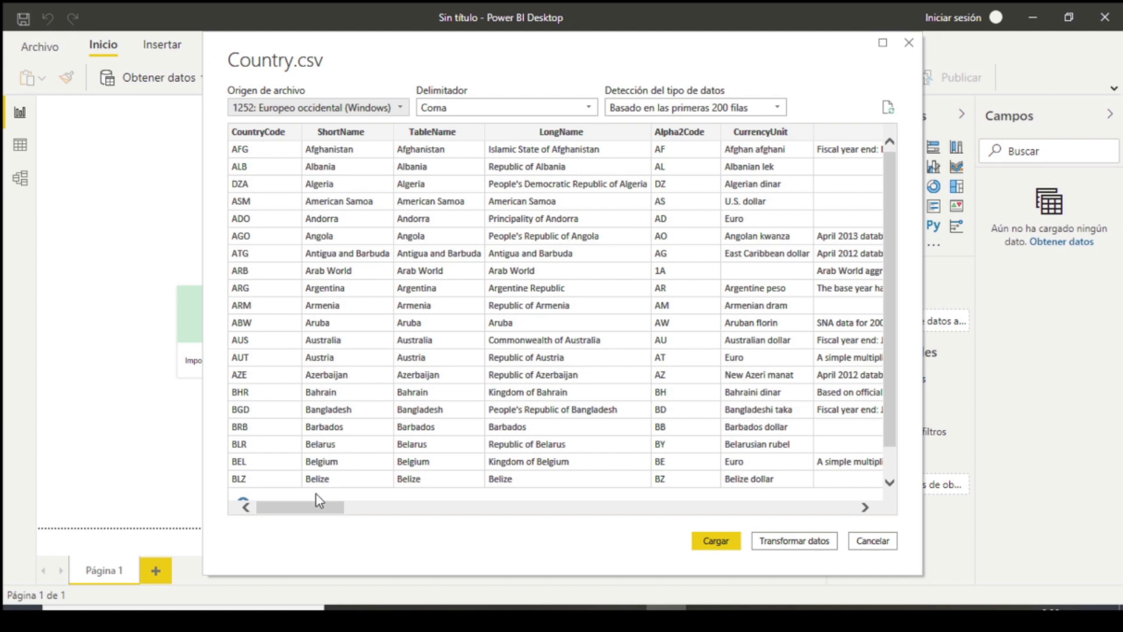
Step: Scroll across the Country.csv preview columns and load it as the Country table
mouse_move(317, 507)
mouse_down()
mouse_move(394, 514)
mouse_move(579, 498)
mouse_move(670, 519)
mouse_move(721, 511)
mouse_up()
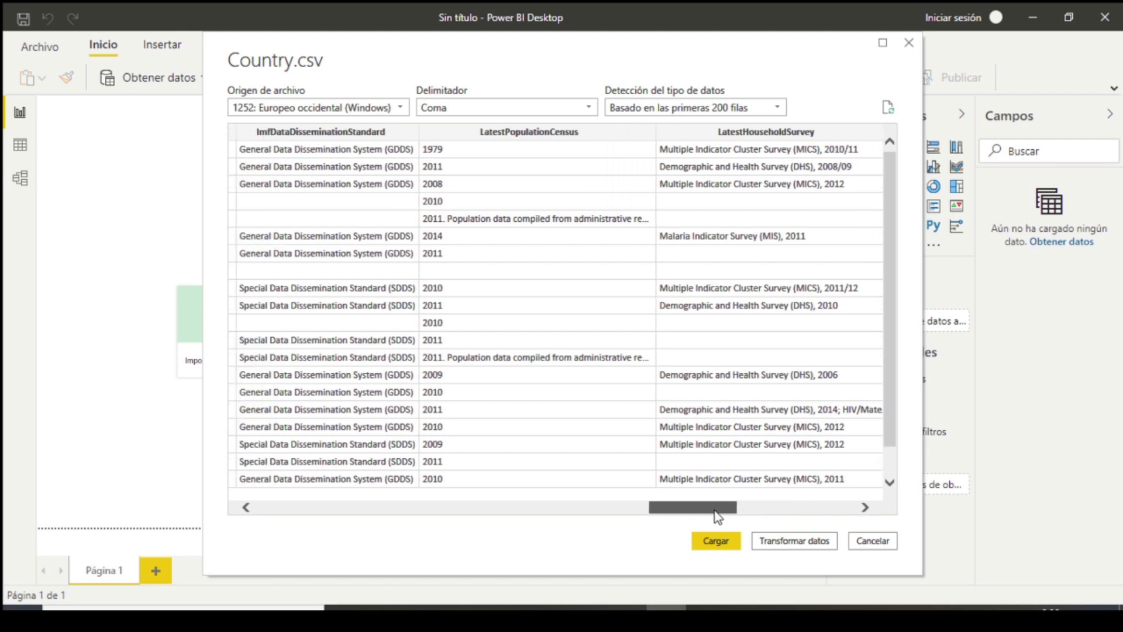
drag(722, 512, 809, 515)
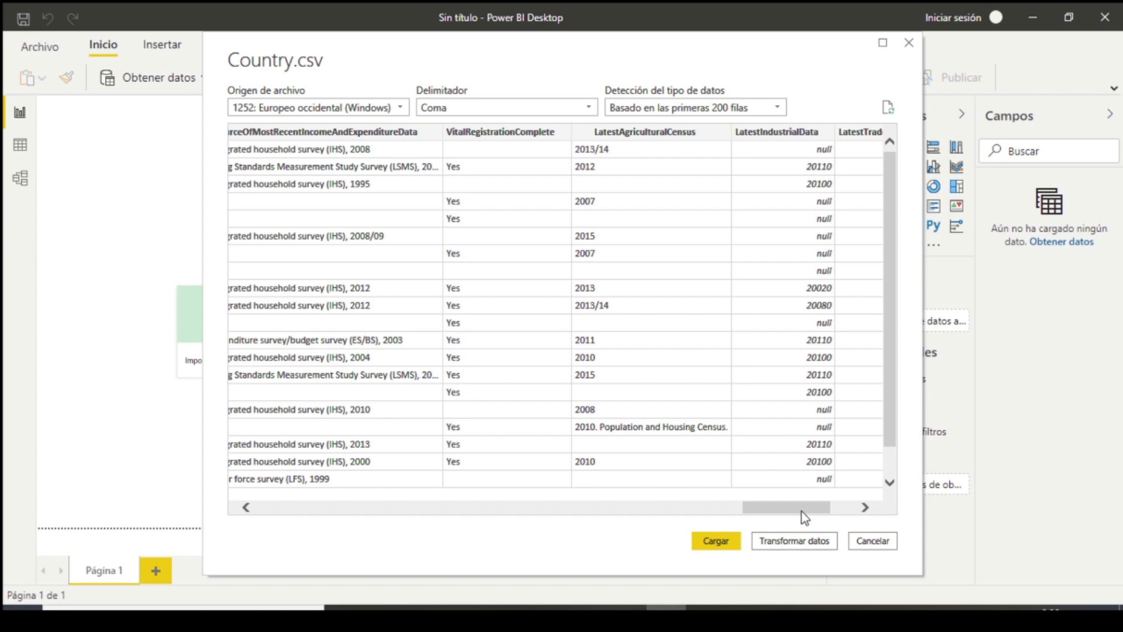
drag(799, 510, 599, 501)
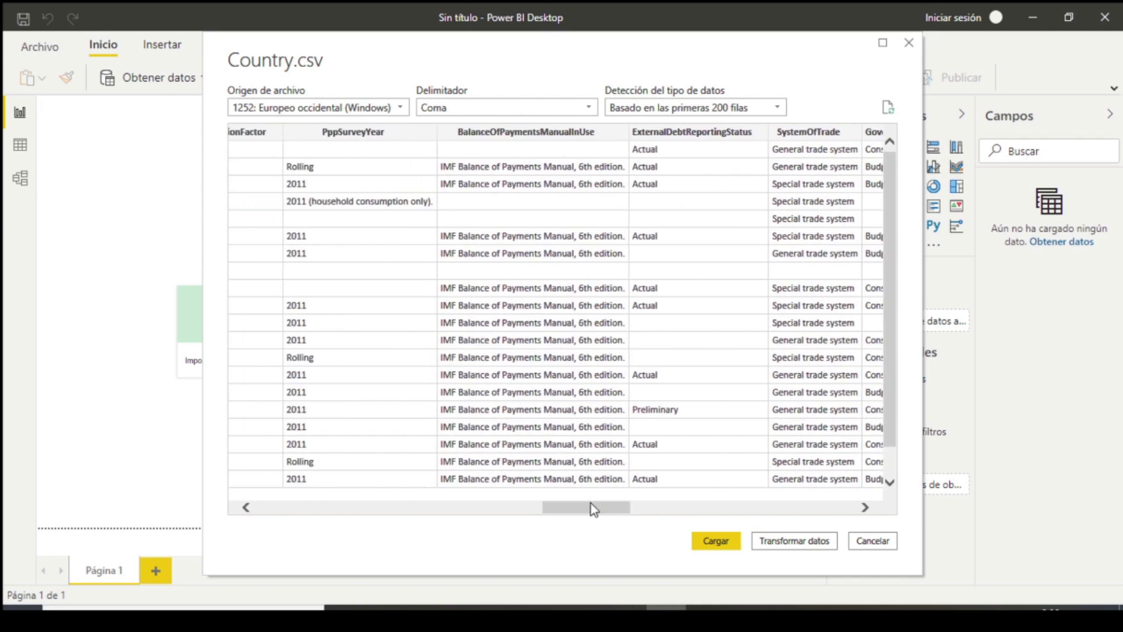
drag(560, 511, 467, 515)
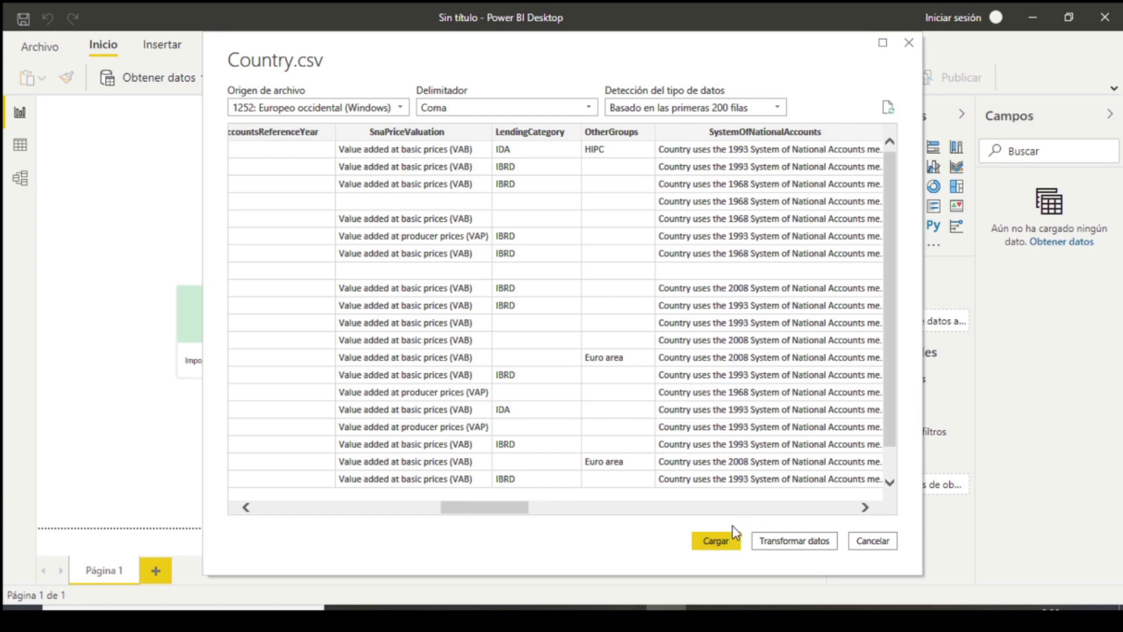
click(727, 542)
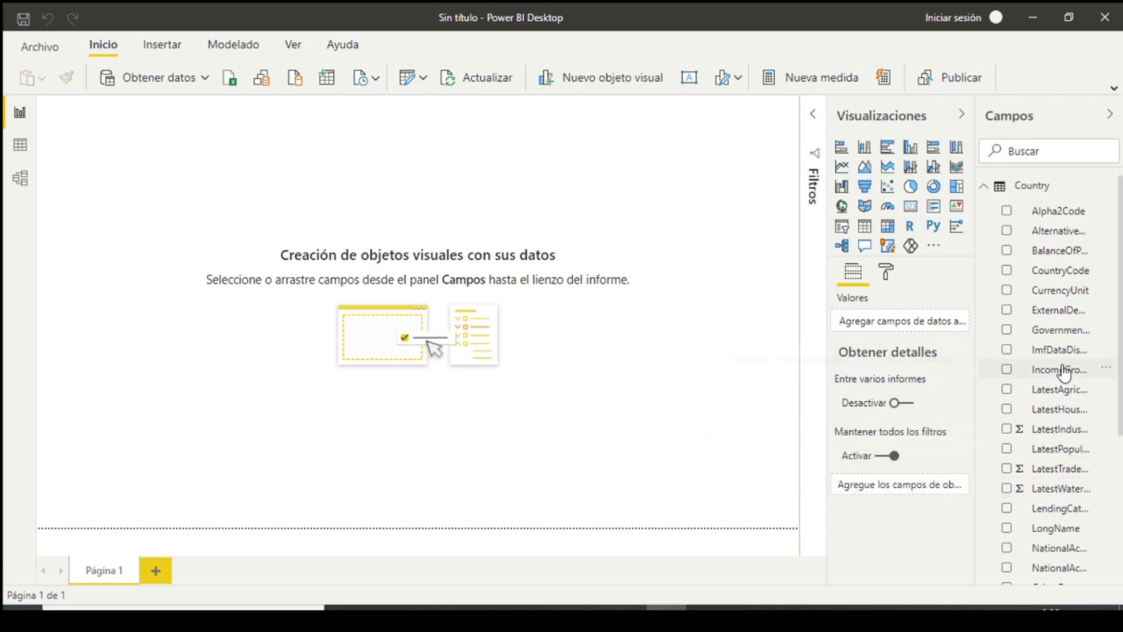
Step: Insert a Mapa visual and stretch it across most of the report canvas
click(843, 206)
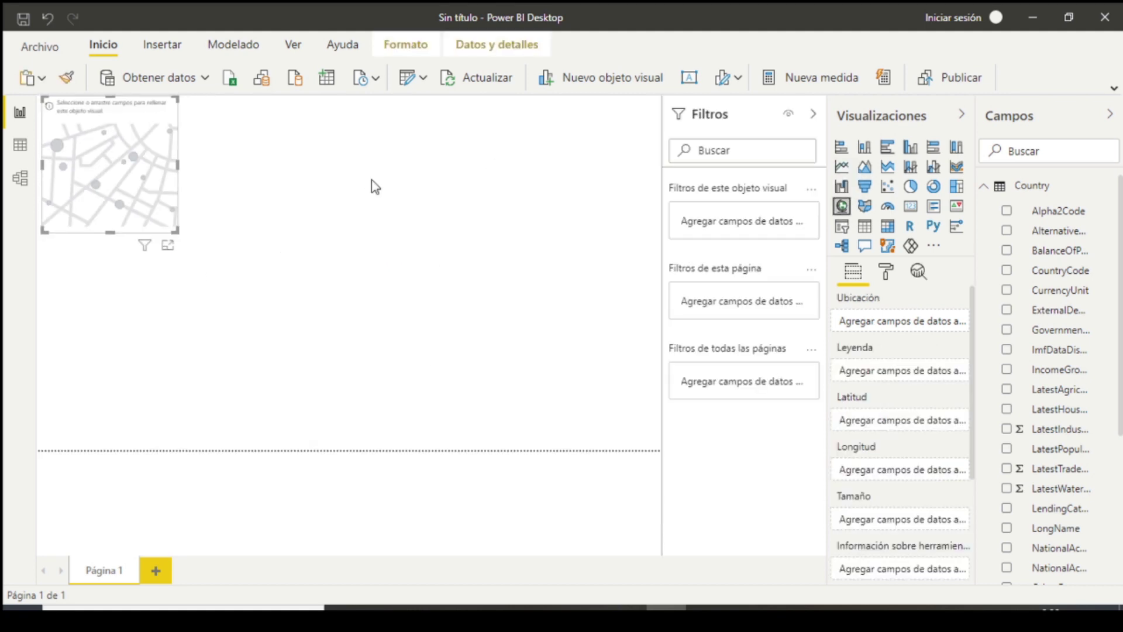
mouse_move(176, 230)
drag(176, 230, 622, 434)
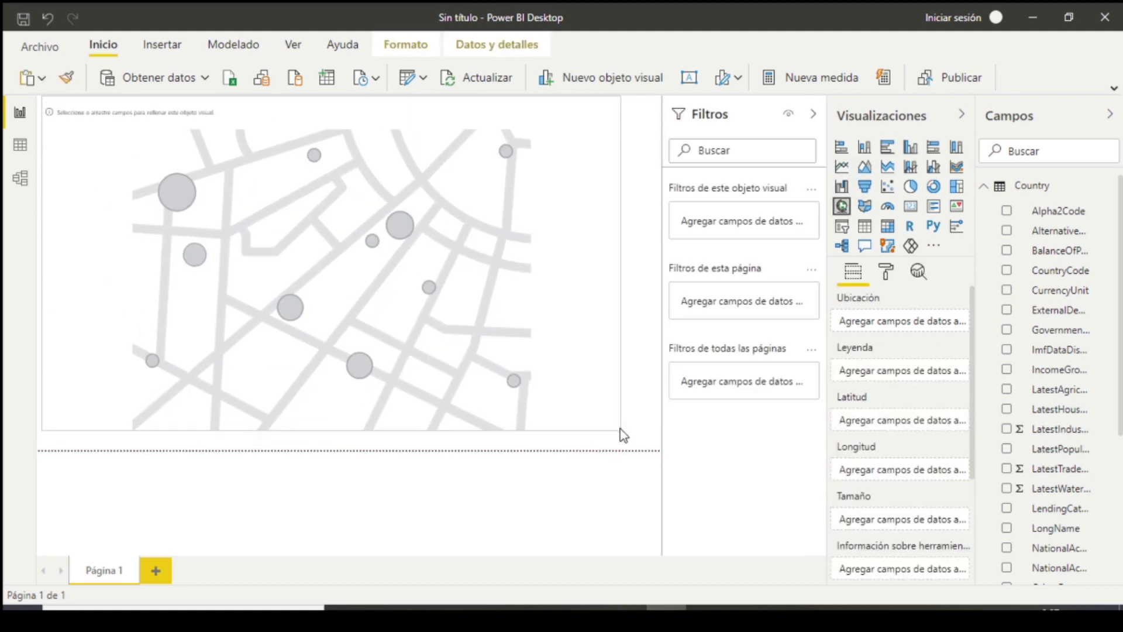
drag(622, 434, 660, 452)
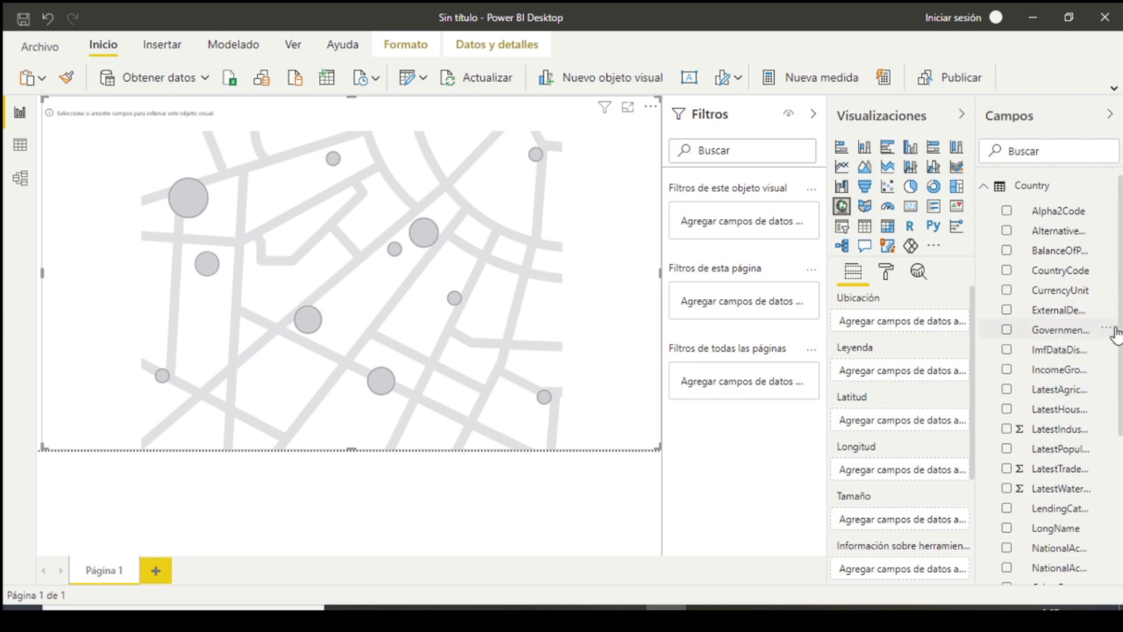
scroll(1073, 332, down, 2)
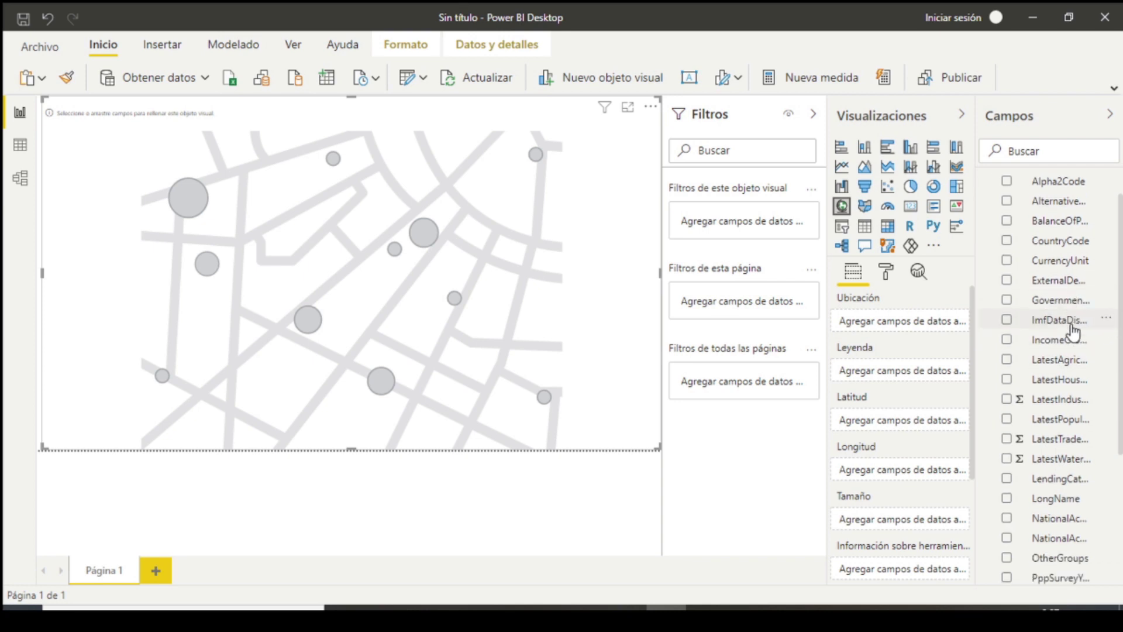
scroll(1074, 332, down, 5)
scroll(1074, 332, down, 1)
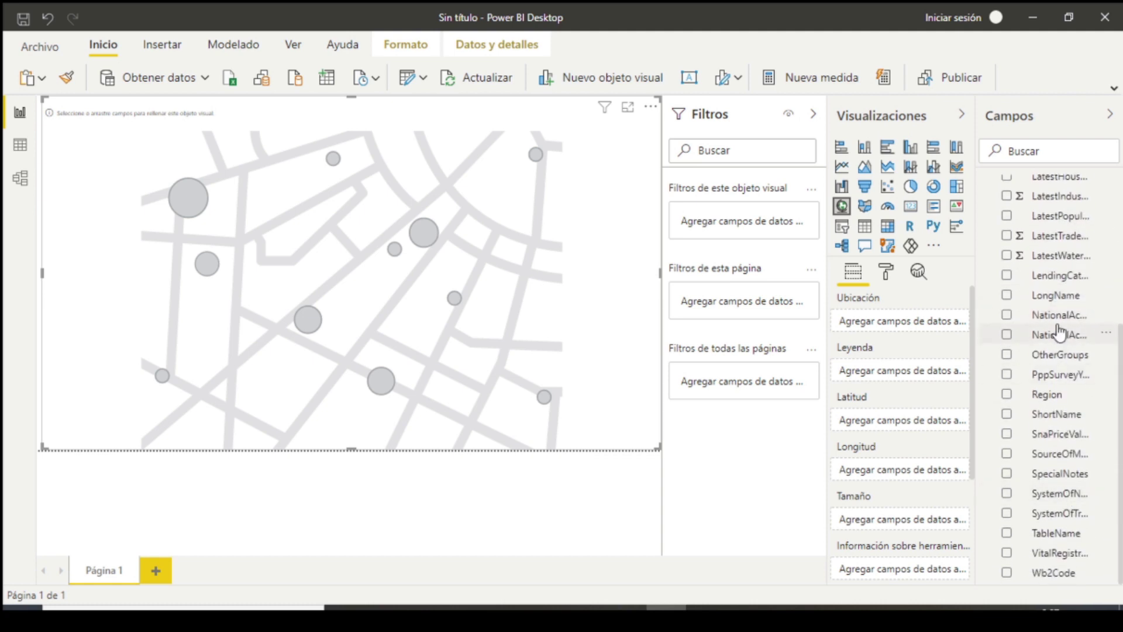
scroll(1047, 250, up, 5)
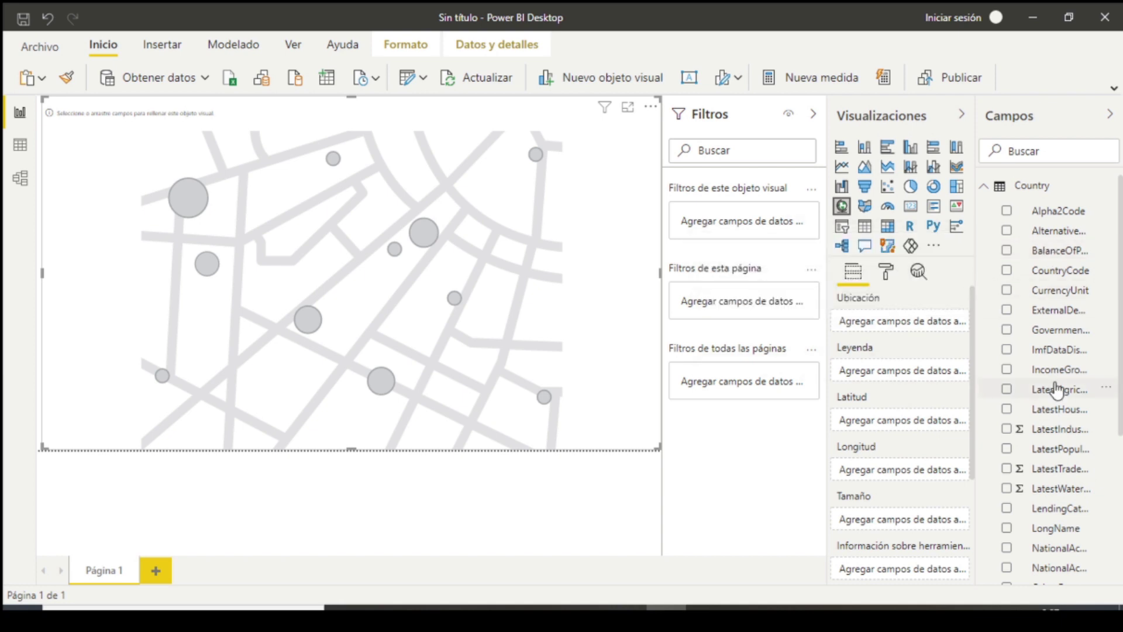
scroll(1061, 482, down, 2)
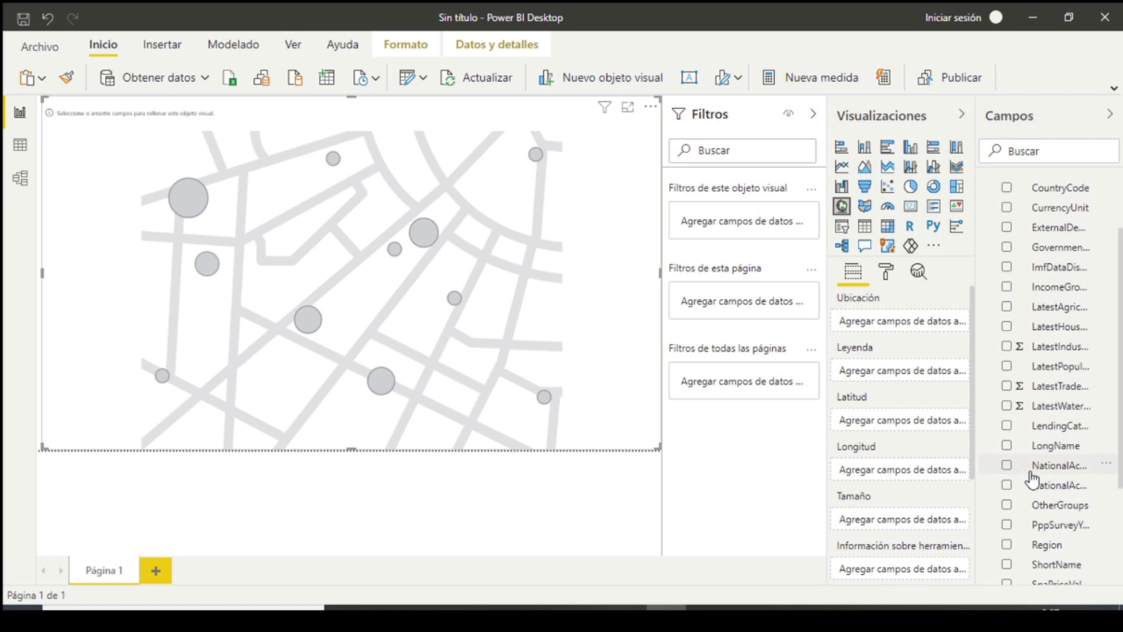
Step: Filter the field list by 'name' and set LongName as the map's Ubicación field
click(1041, 153)
text(name)
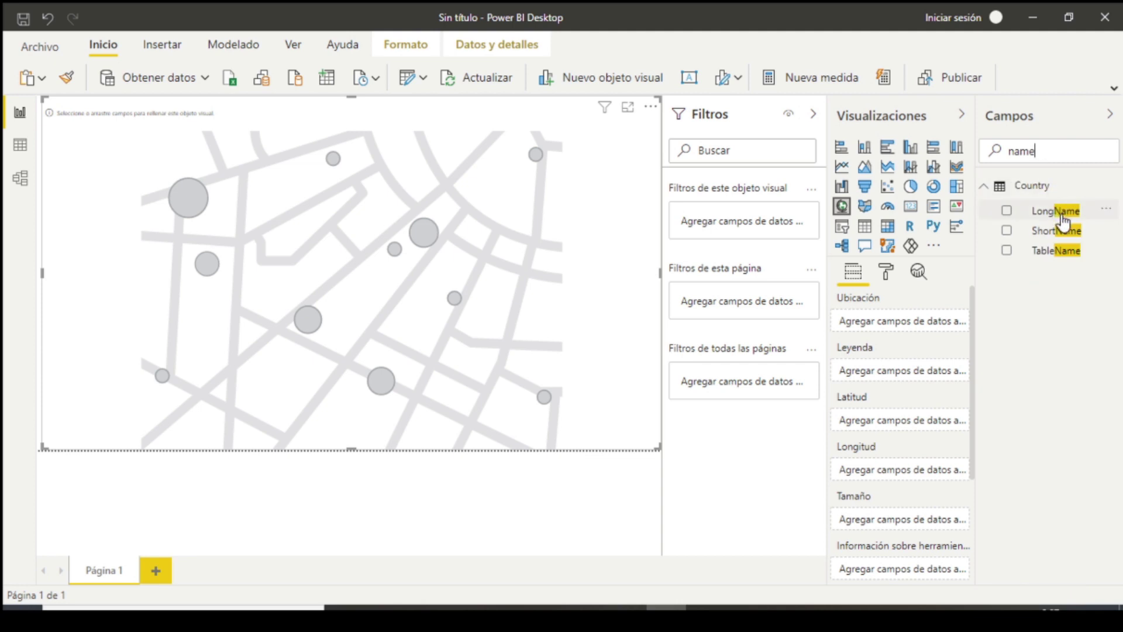
drag(1063, 222, 910, 333)
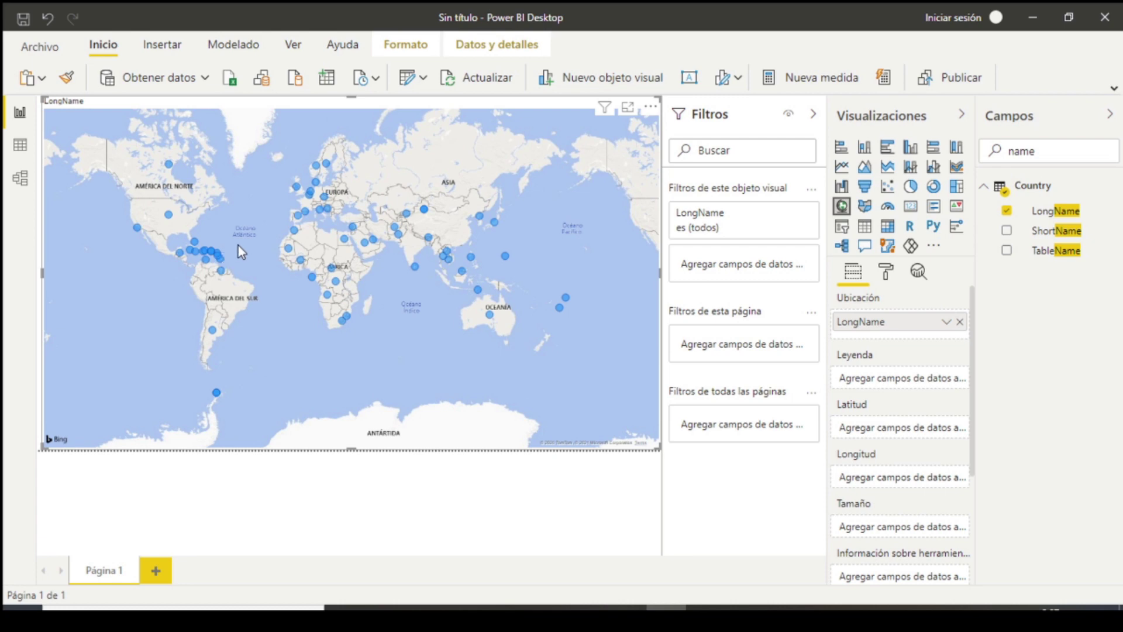
Step: Zoom and pan the map over the Caribbean and toward the United States
scroll(238, 244, up, 2)
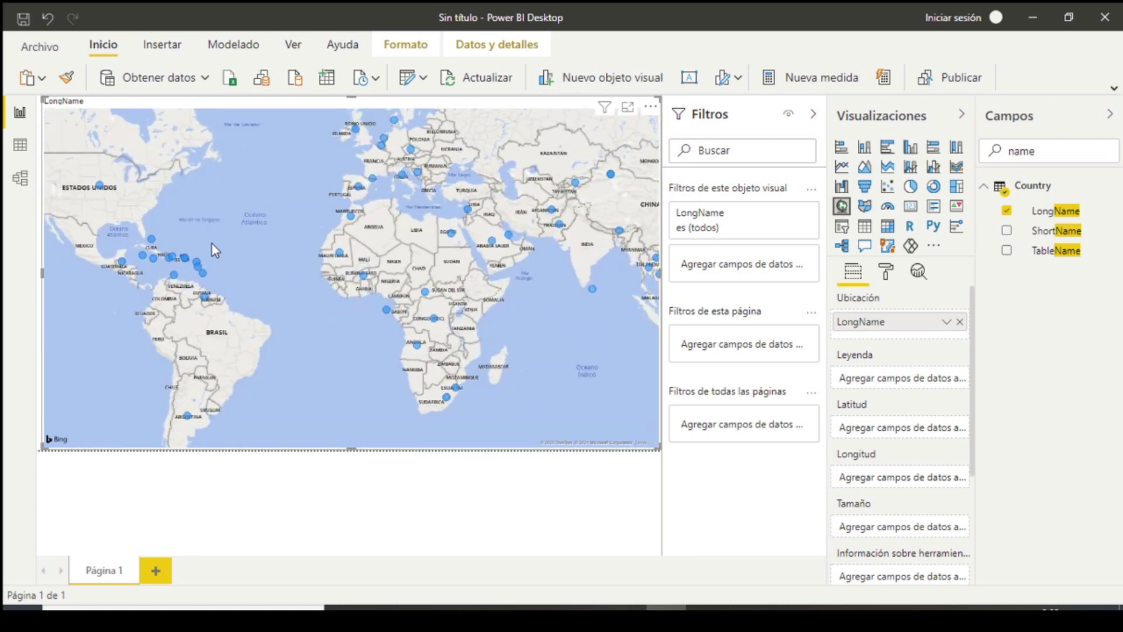
scroll(212, 244, up, 1)
drag(181, 240, 251, 226)
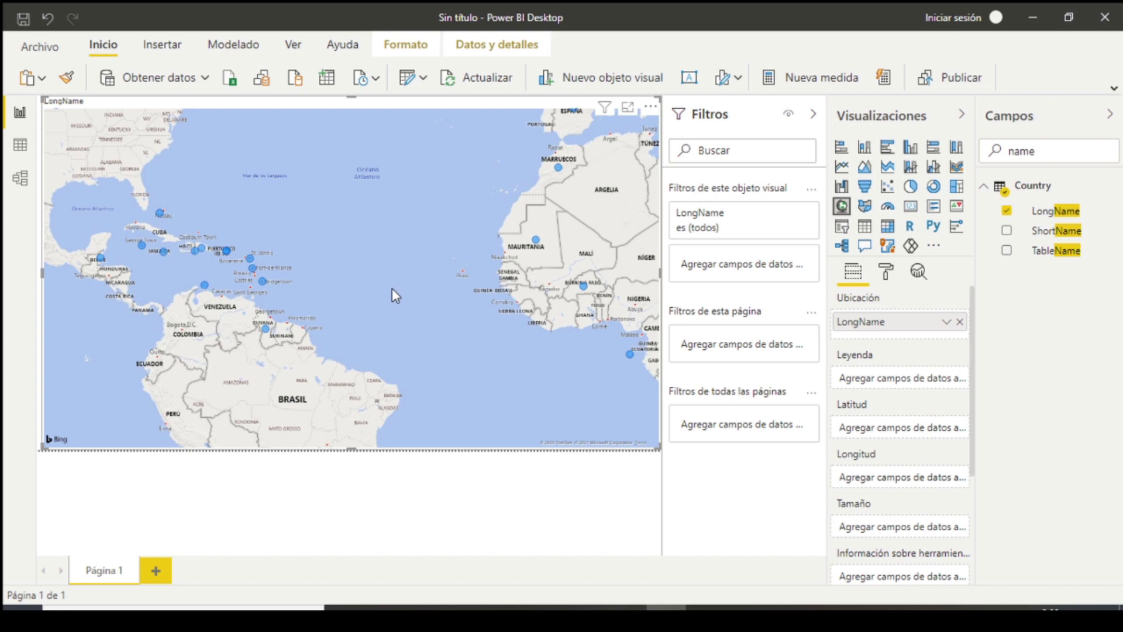
scroll(392, 288, down, 2)
scroll(392, 288, down, 2)
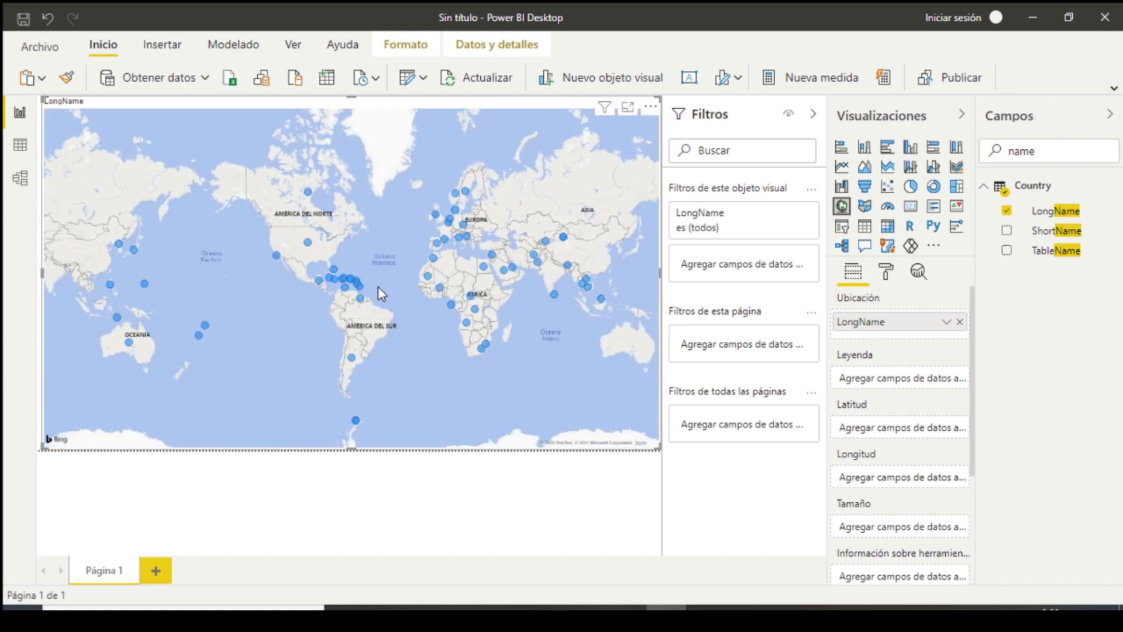
scroll(378, 287, up, 2)
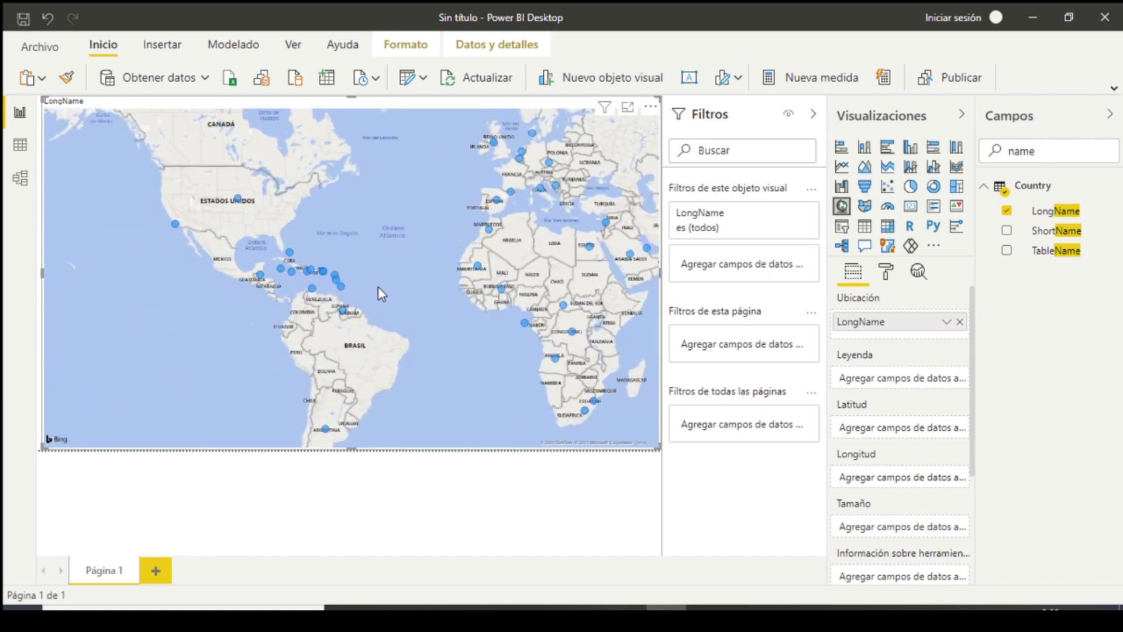
scroll(378, 288, up, 2)
drag(367, 296, 374, 254)
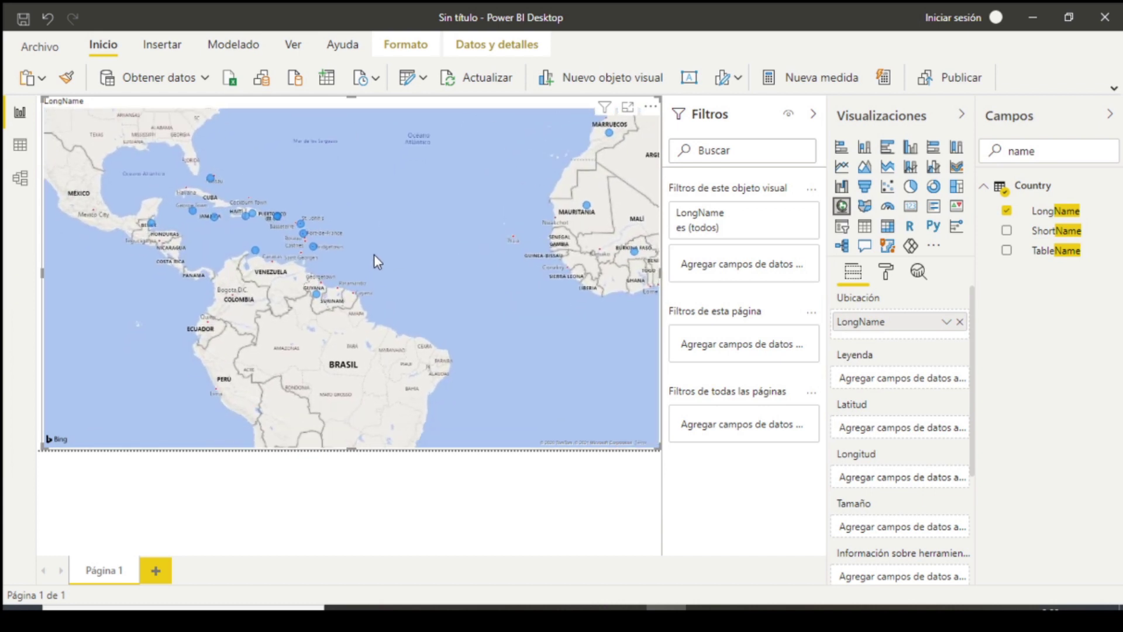
drag(398, 304, 444, 355)
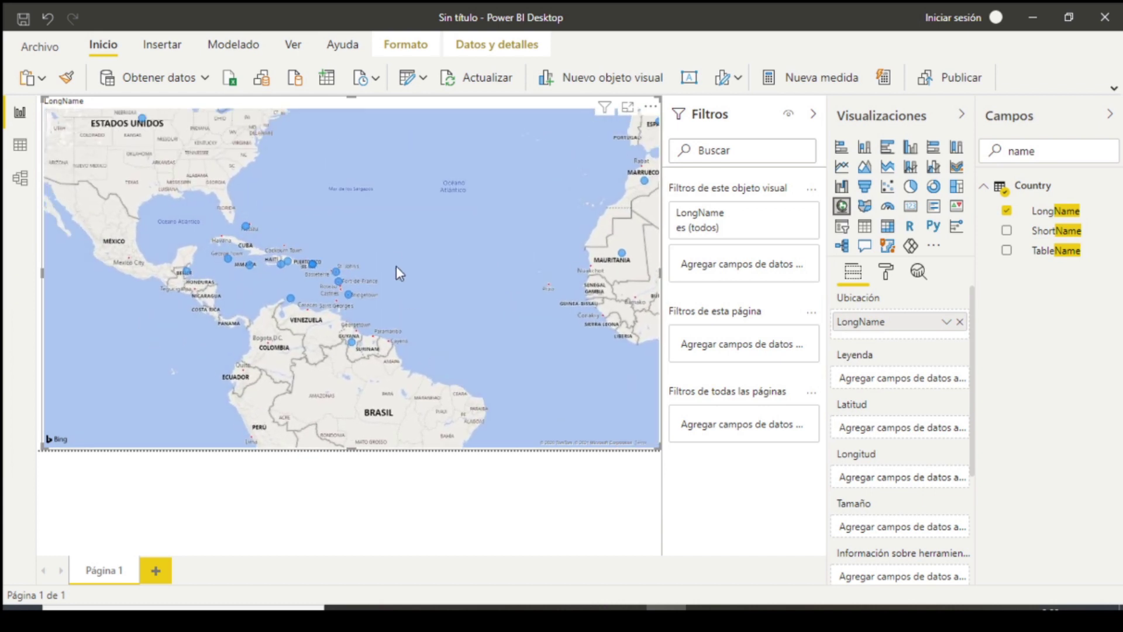
drag(309, 190, 371, 245)
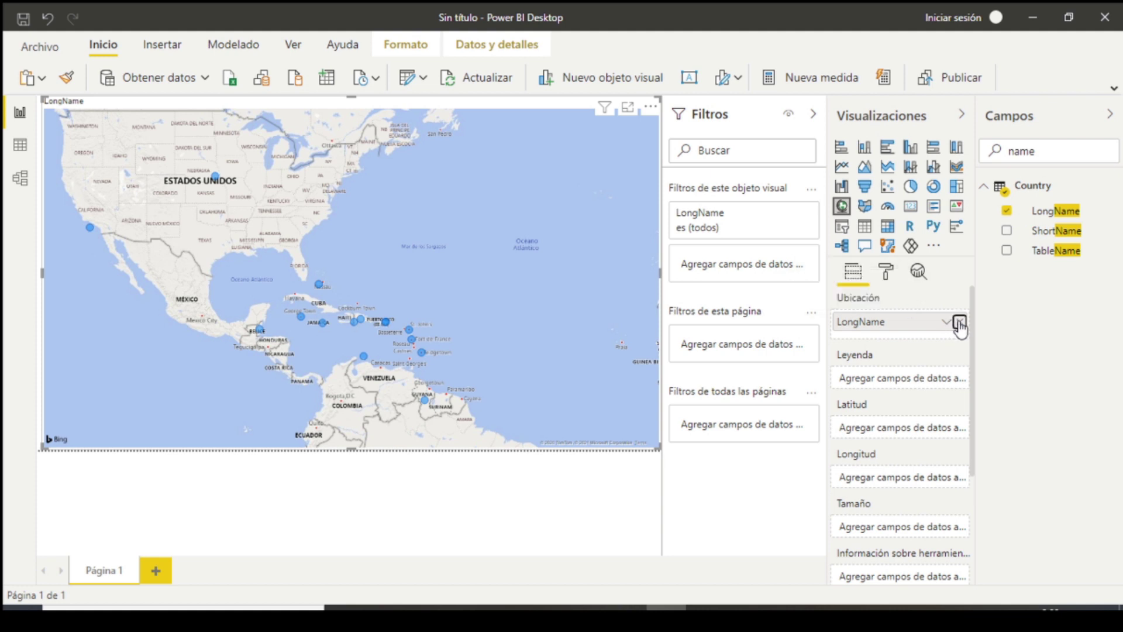
Step: Replace LongName with ShortName as the map's location field
click(960, 323)
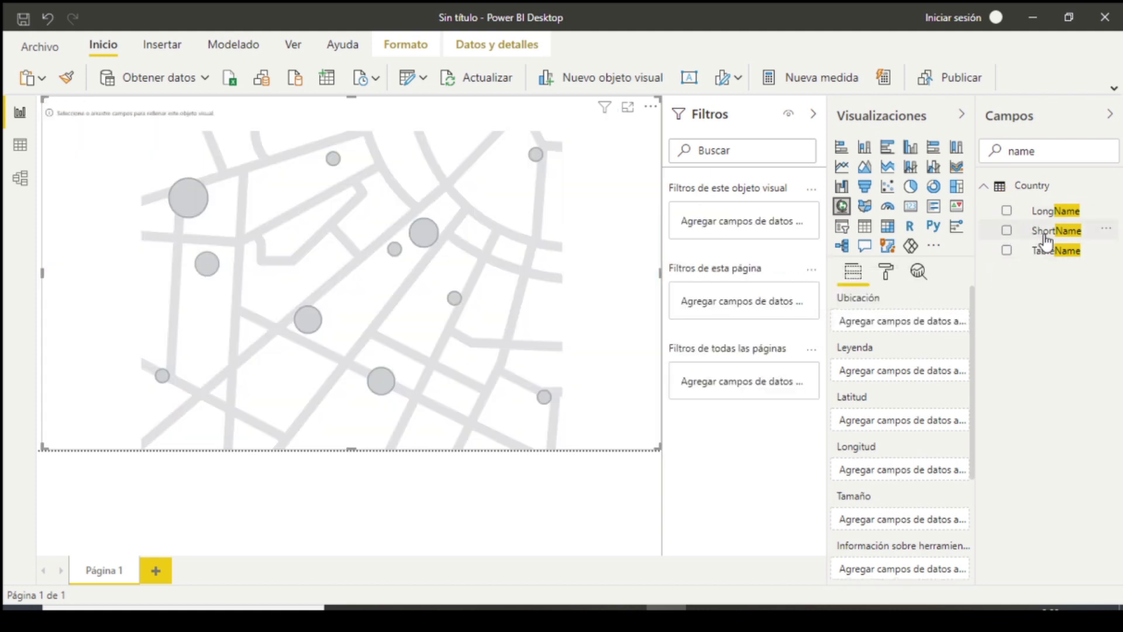
drag(1034, 240, 915, 337)
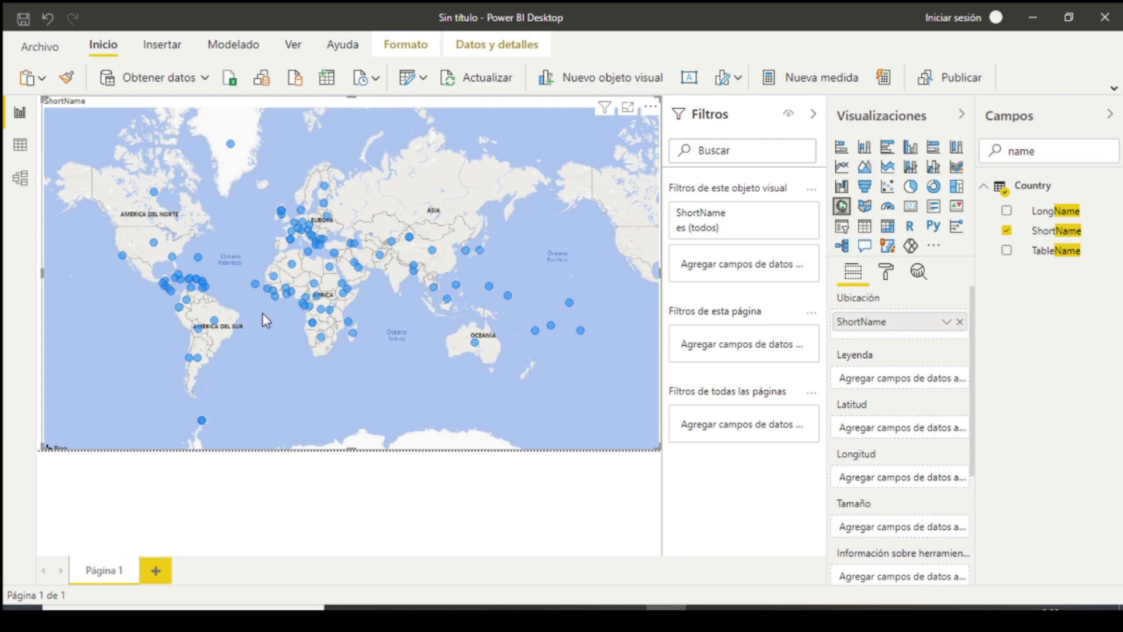
scroll(262, 314, up, 2)
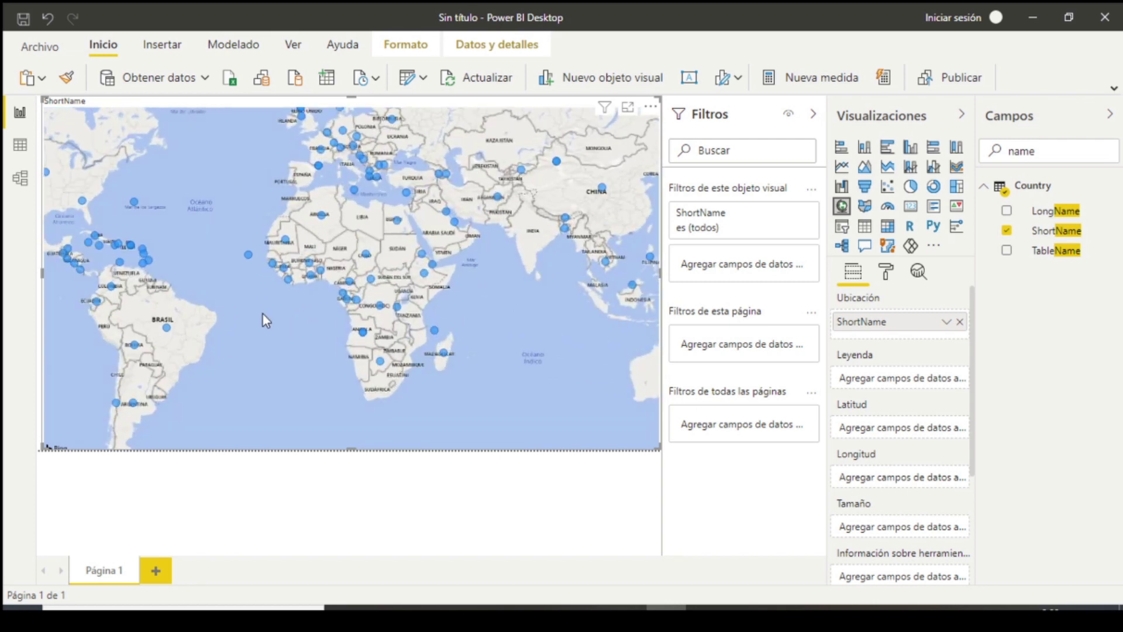
scroll(262, 314, up, 2)
Step: Pan and zoom across Brazil, Cuba, Haiti and Venezuela, ending on a wider Caribbean view
mouse_move(240, 314)
mouse_down()
mouse_move(359, 315)
mouse_move(454, 354)
mouse_up()
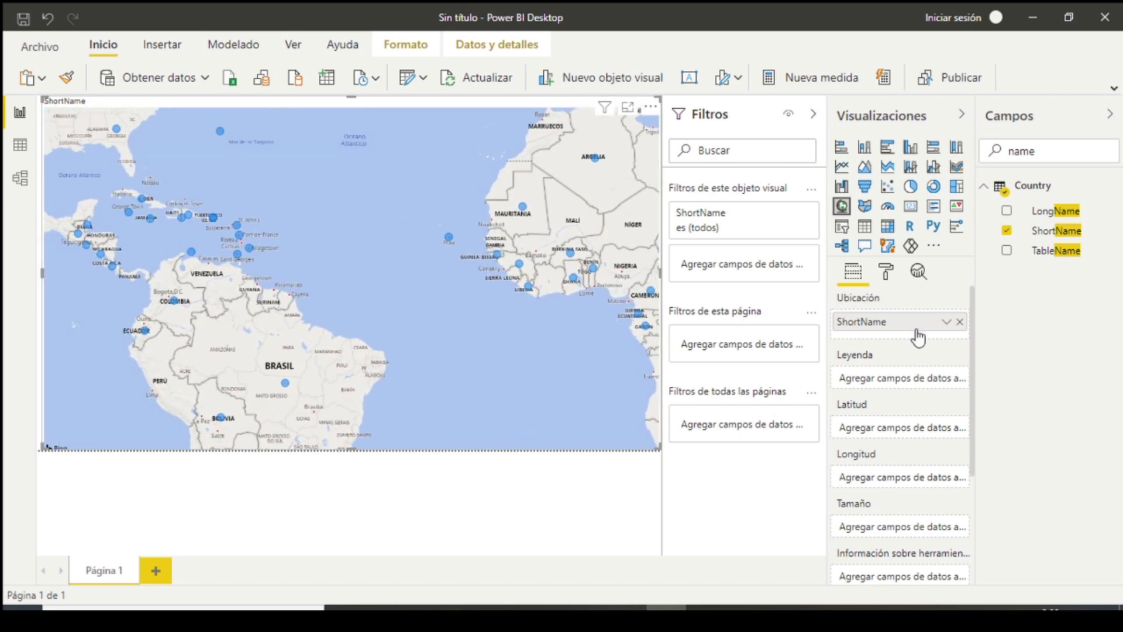
drag(342, 350, 443, 373)
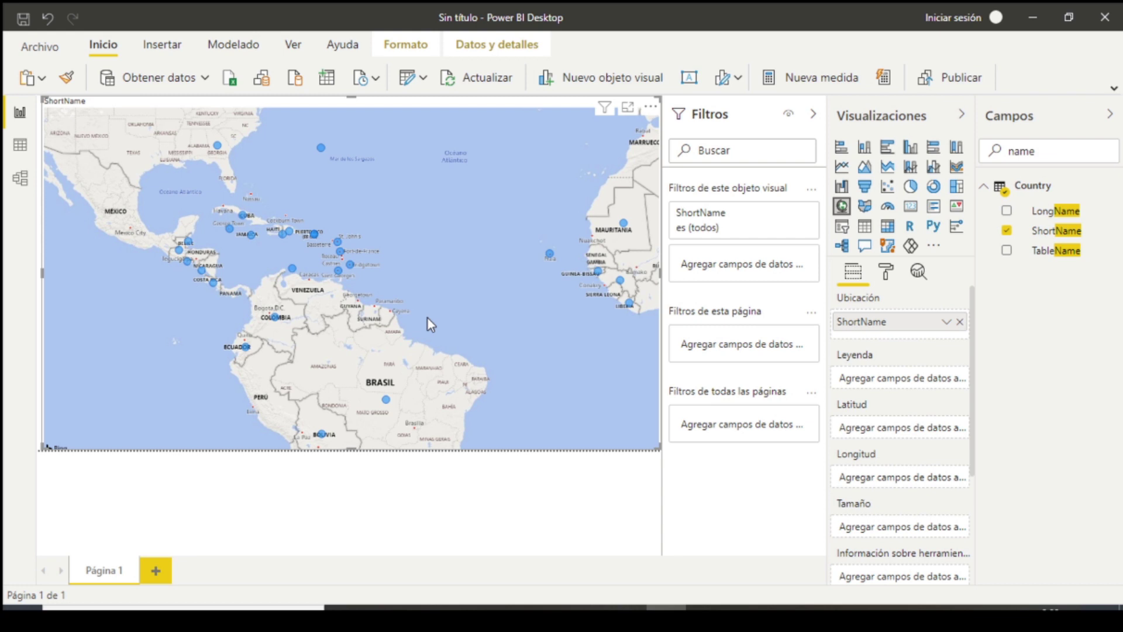
drag(427, 319, 502, 379)
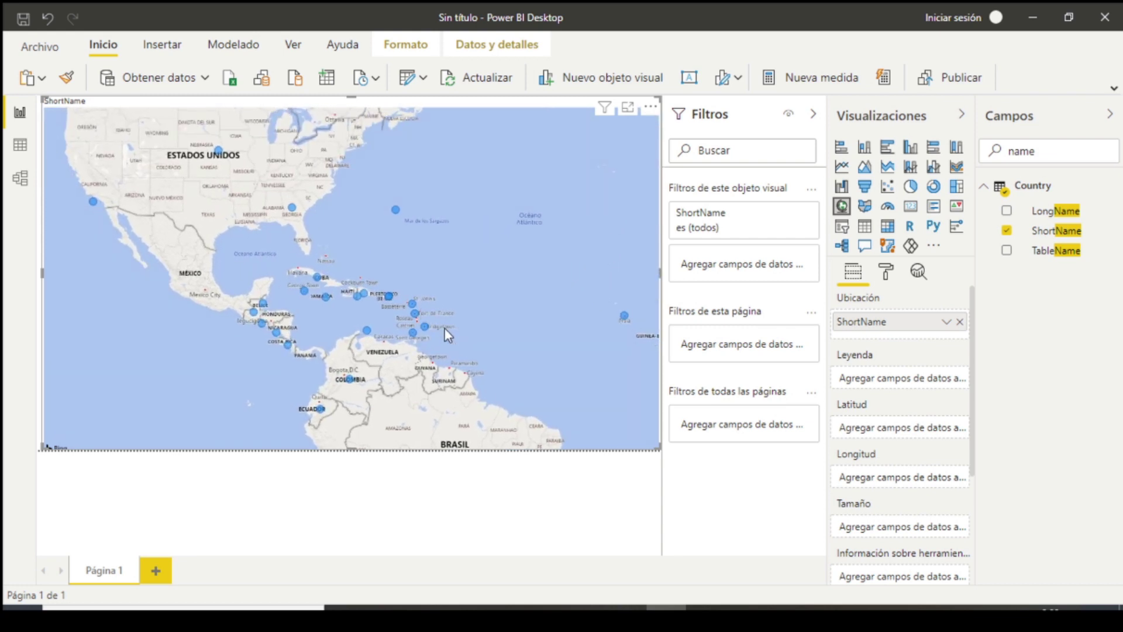
drag(448, 334, 476, 352)
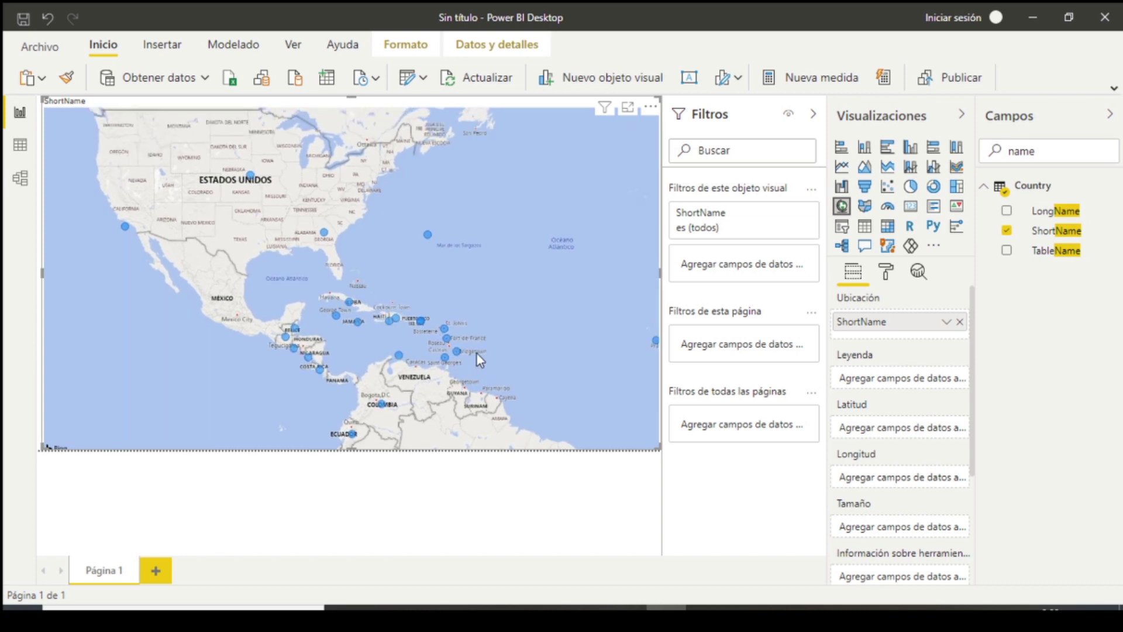
scroll(476, 353, up, 1)
drag(294, 277, 474, 353)
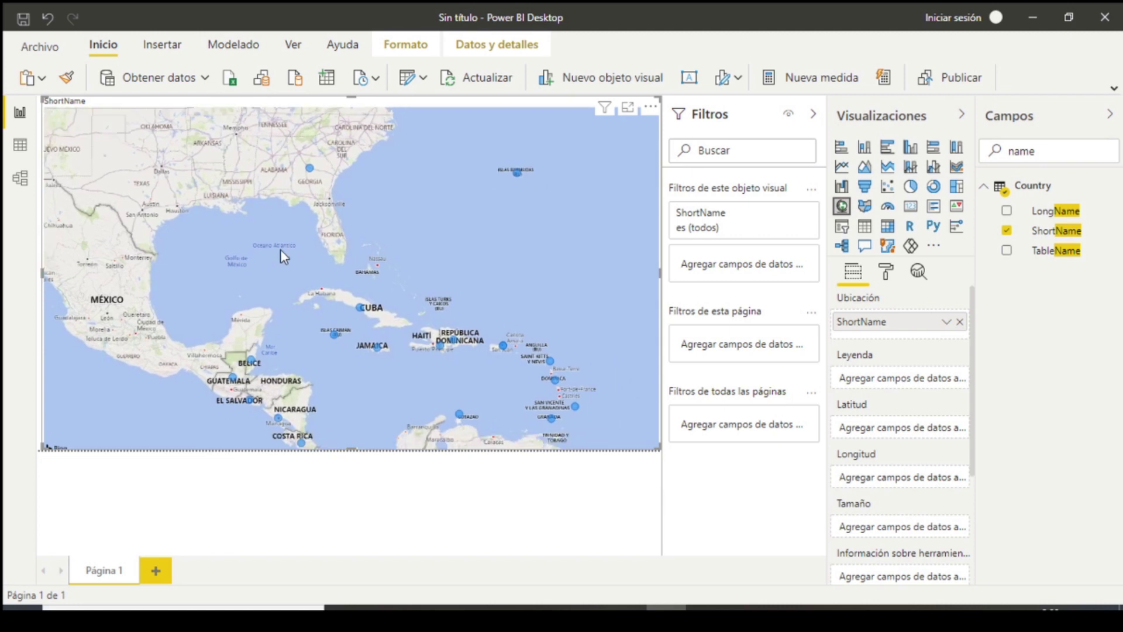
drag(356, 278, 265, 247)
drag(423, 233, 312, 168)
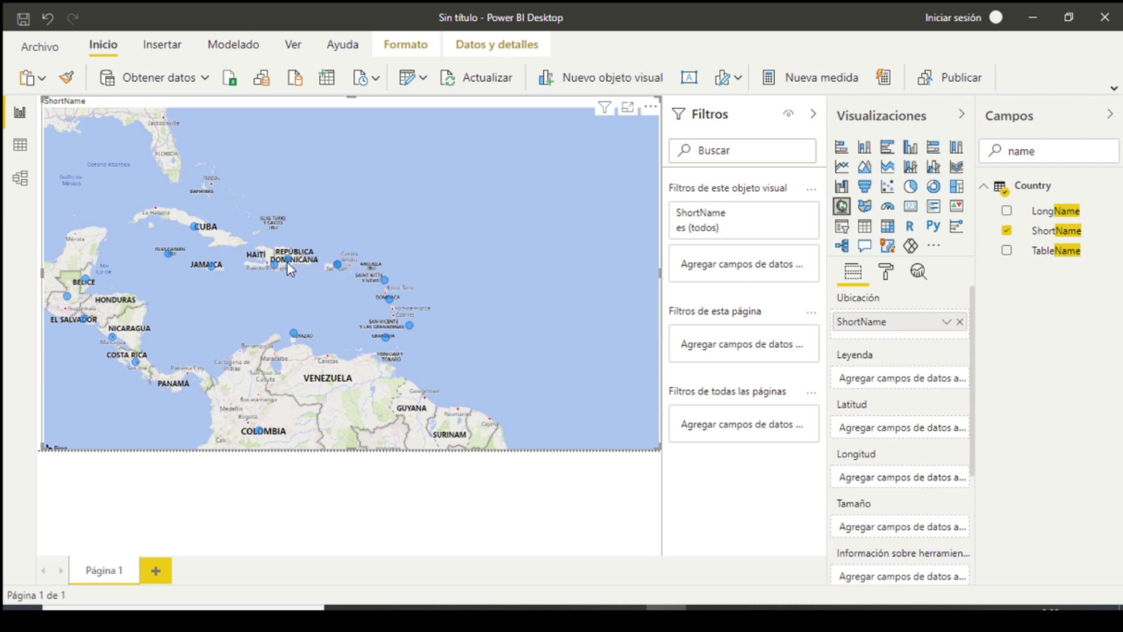
mouse_move(338, 265)
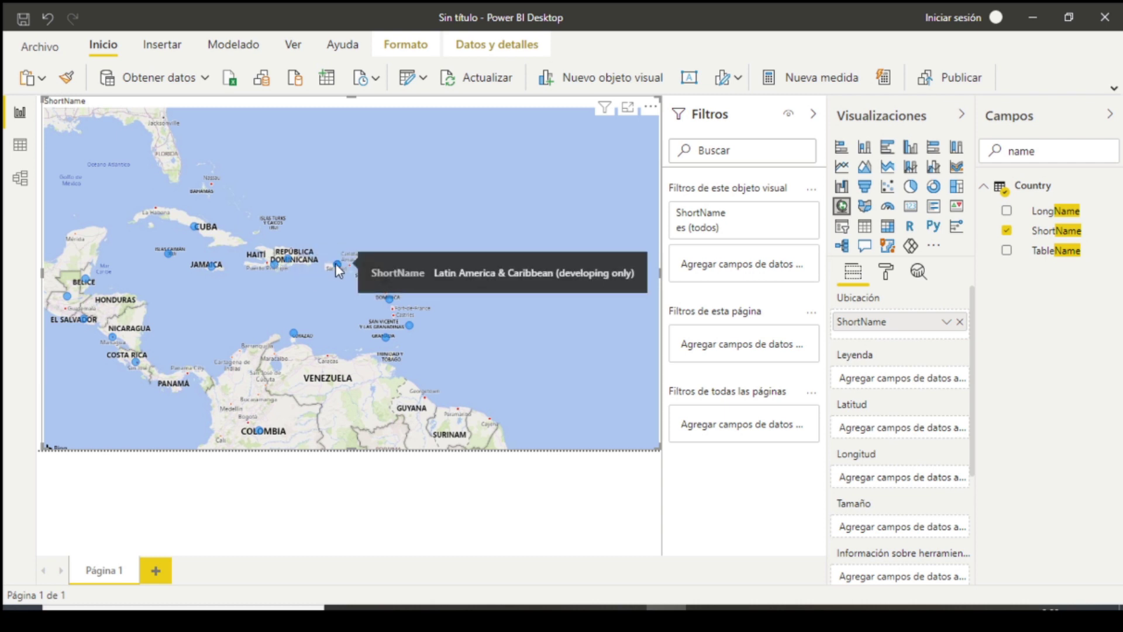
scroll(305, 268, up, 2)
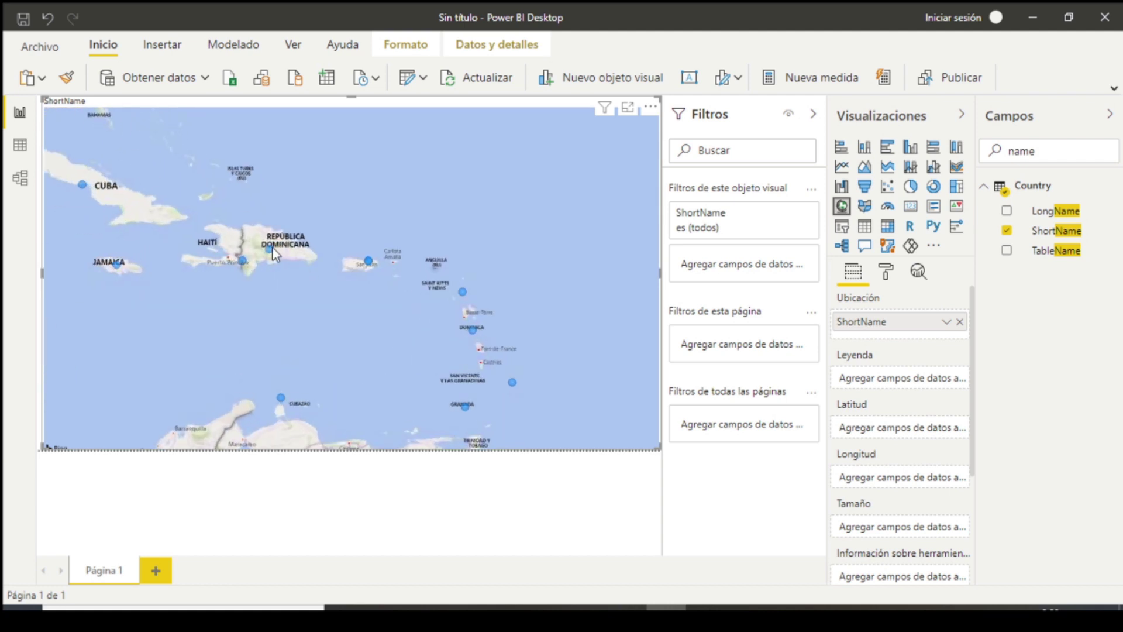
drag(252, 331, 259, 262)
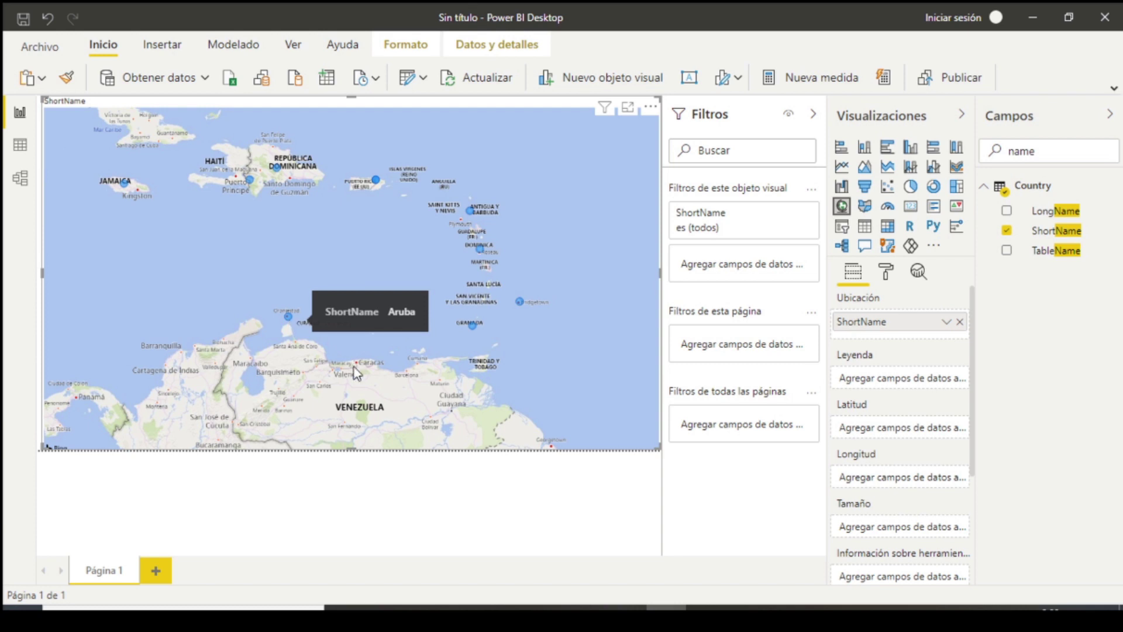
mouse_move(354, 367)
mouse_down()
mouse_move(227, 280)
mouse_move(398, 277)
mouse_up()
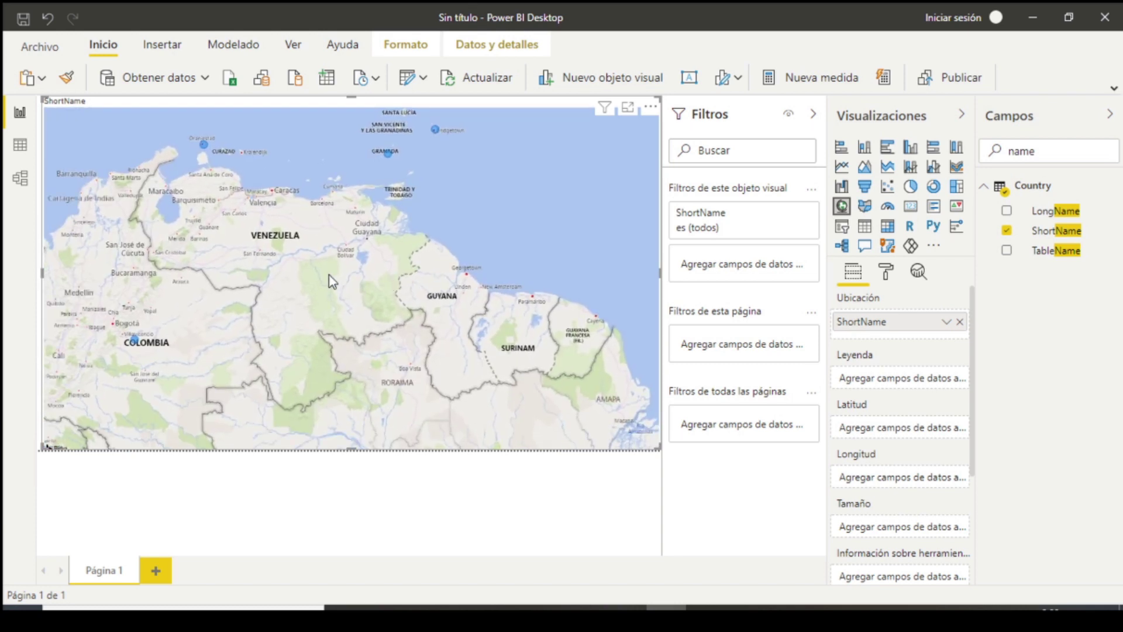
drag(282, 287, 300, 286)
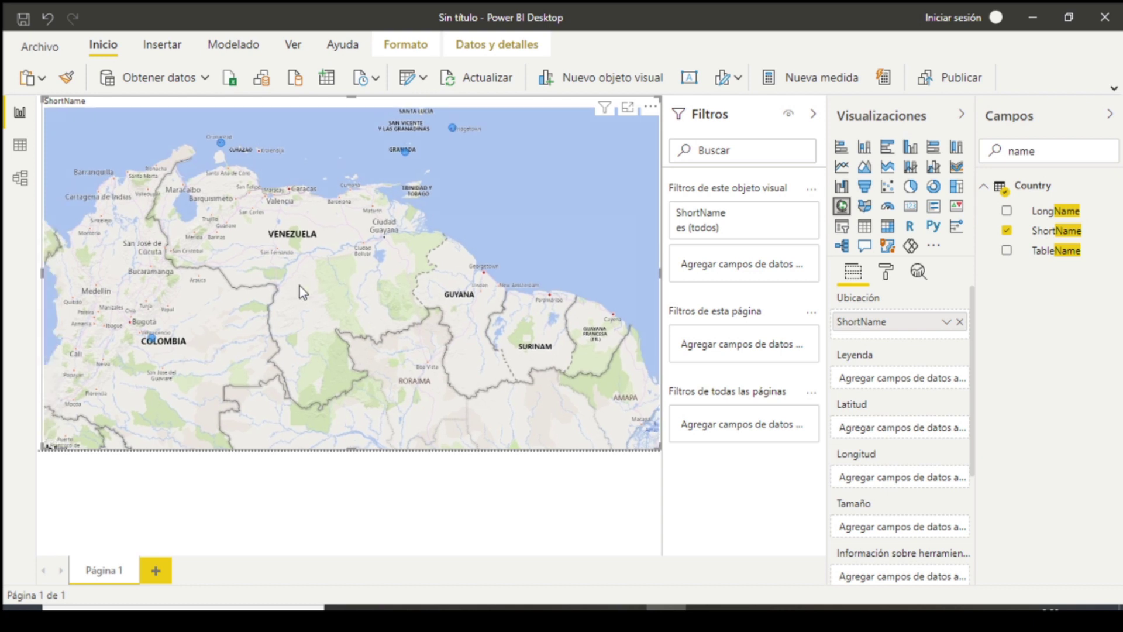
scroll(300, 286, down, 2)
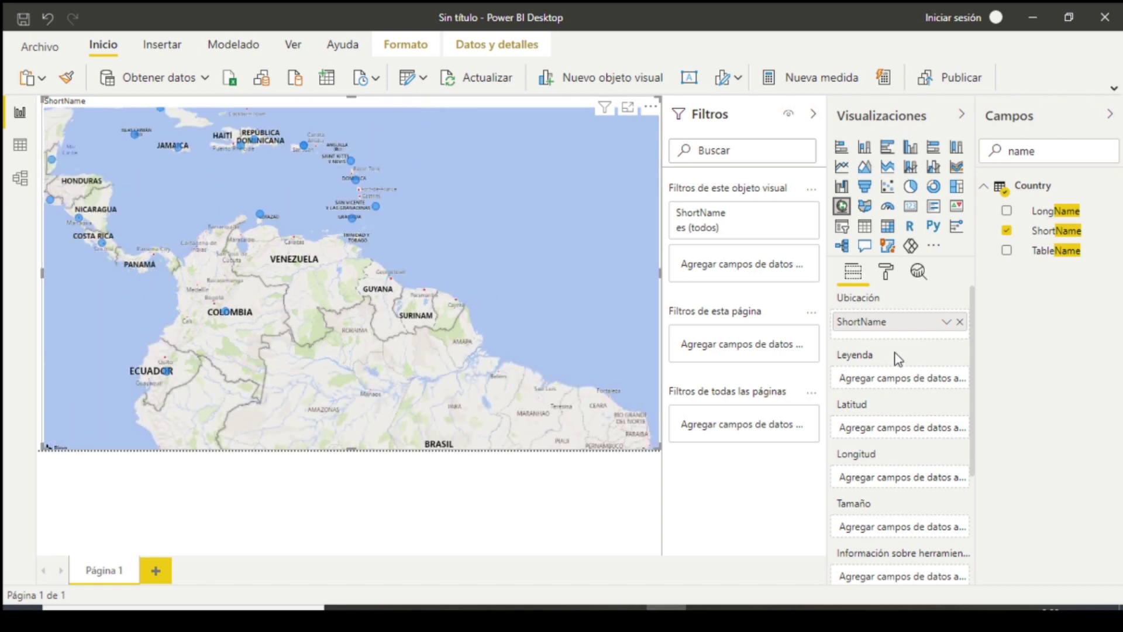
Step: Remove ShortName, re-filter fields by 'name', and add ShortName back as the Ubicación field
click(1007, 231)
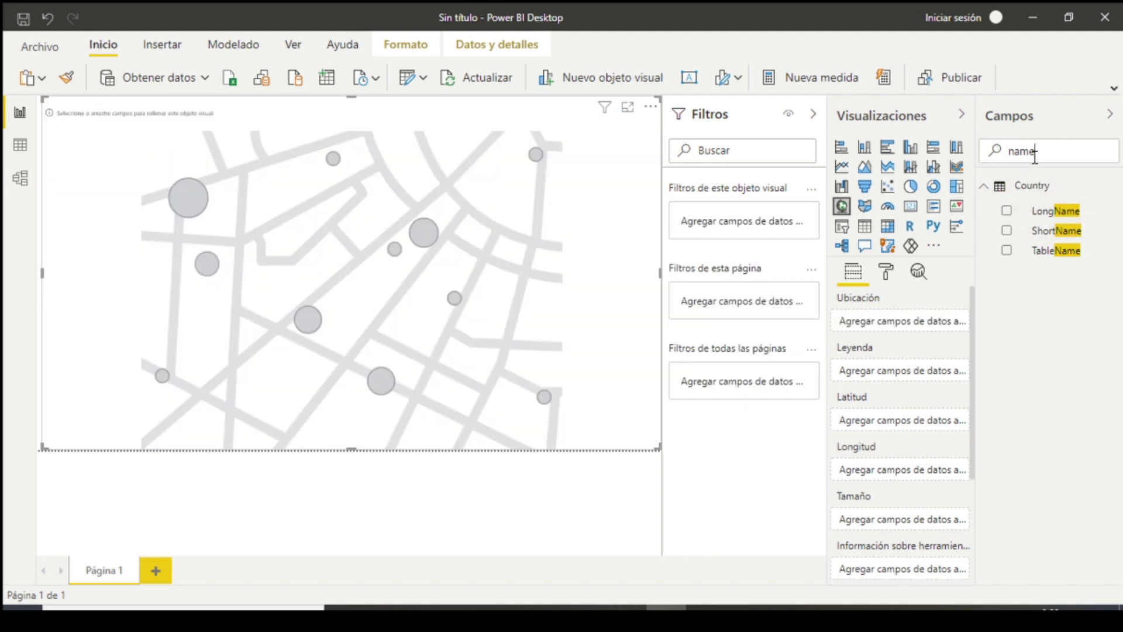
double_click(1035, 153)
key(BackSpace)
text(coor)
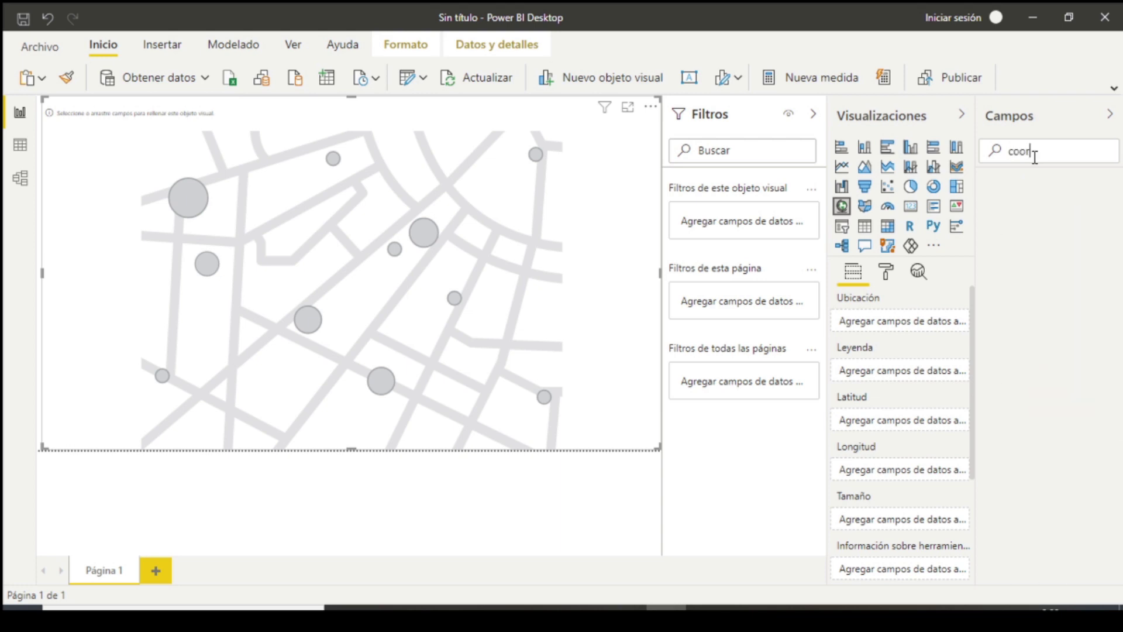
key(BackSpace)
key(BackSpace)
key(BackSpace)
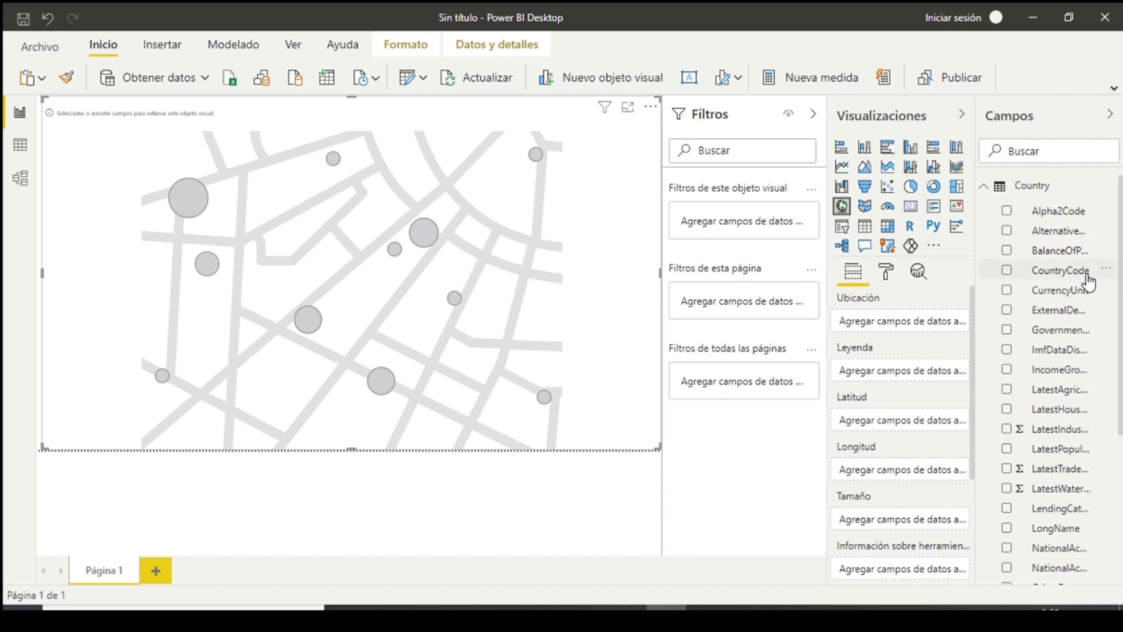
scroll(1088, 281, down, 2)
scroll(1089, 281, down, 1)
scroll(1089, 280, up, 3)
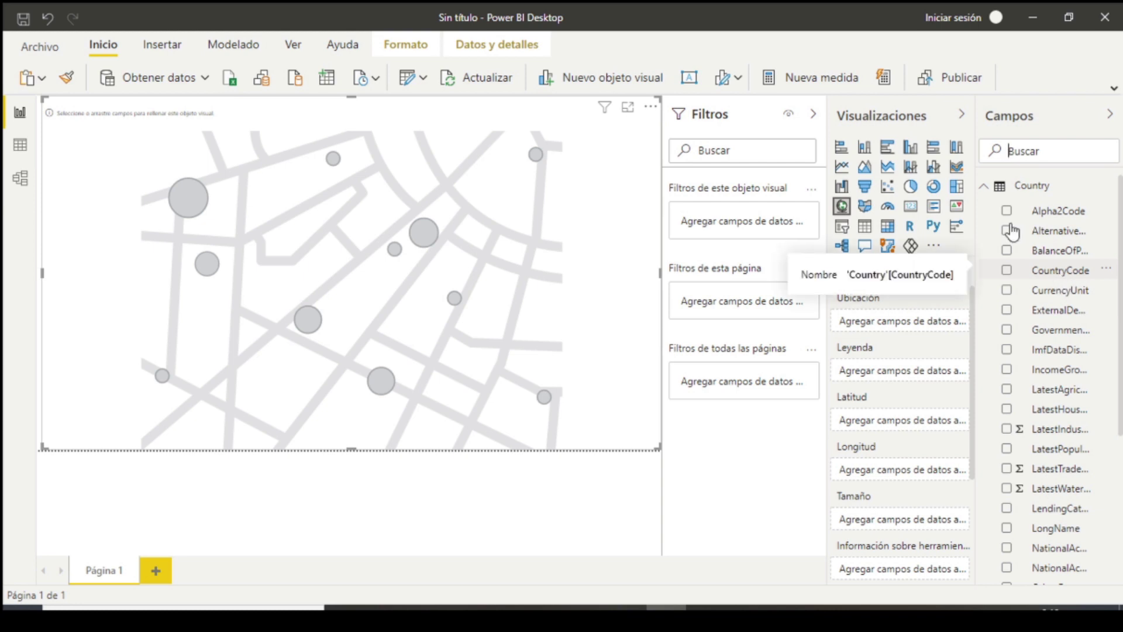
text(n)
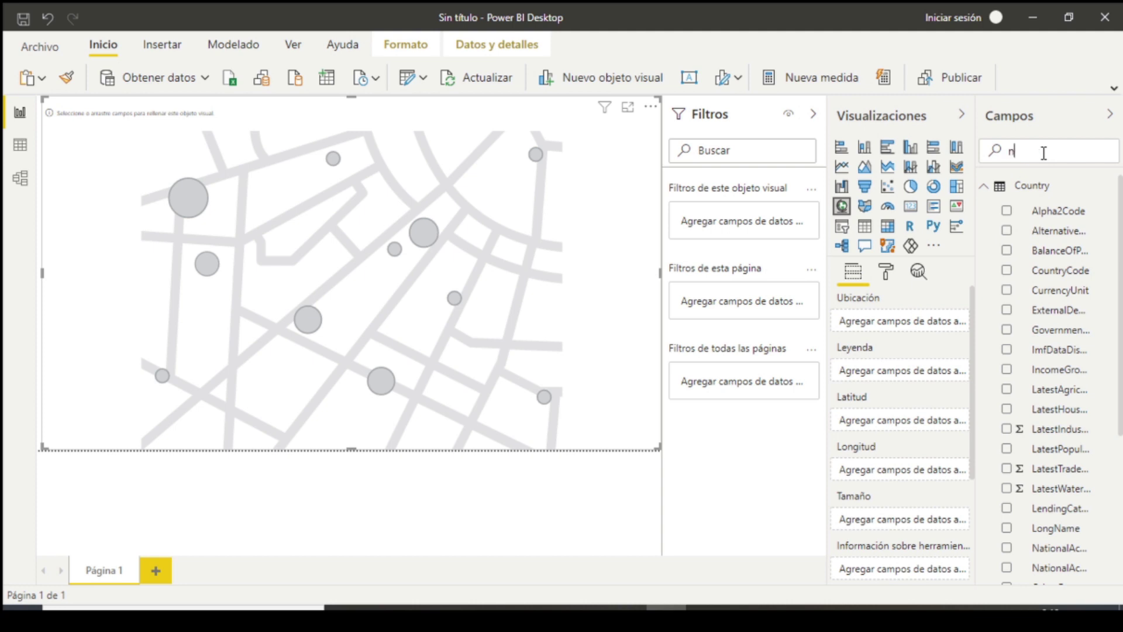
text(ame)
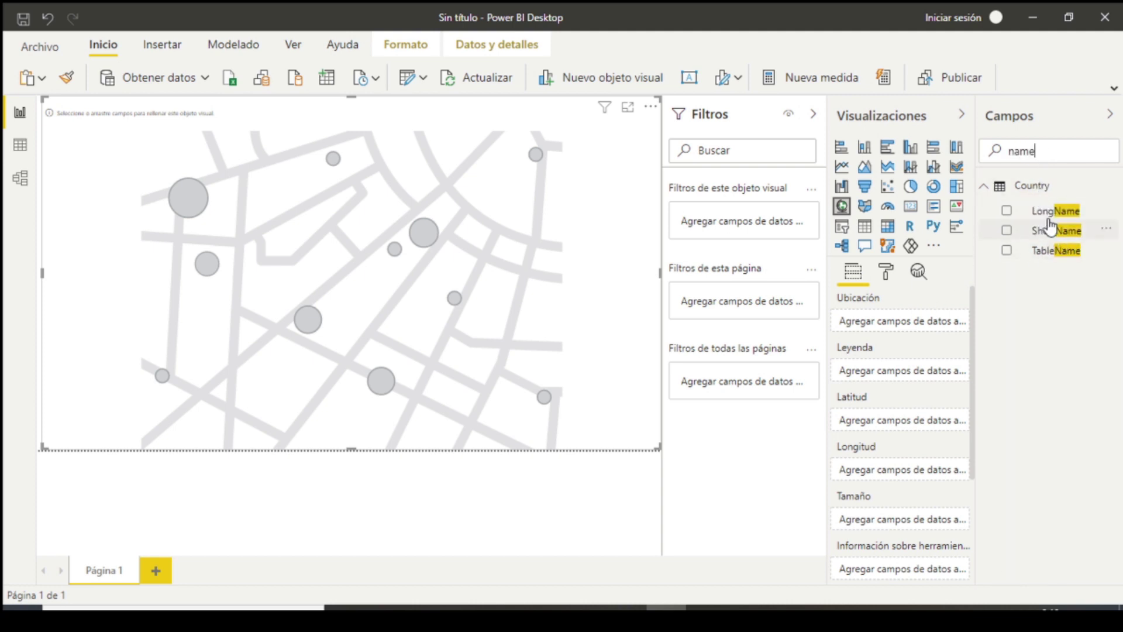
drag(1056, 231, 924, 330)
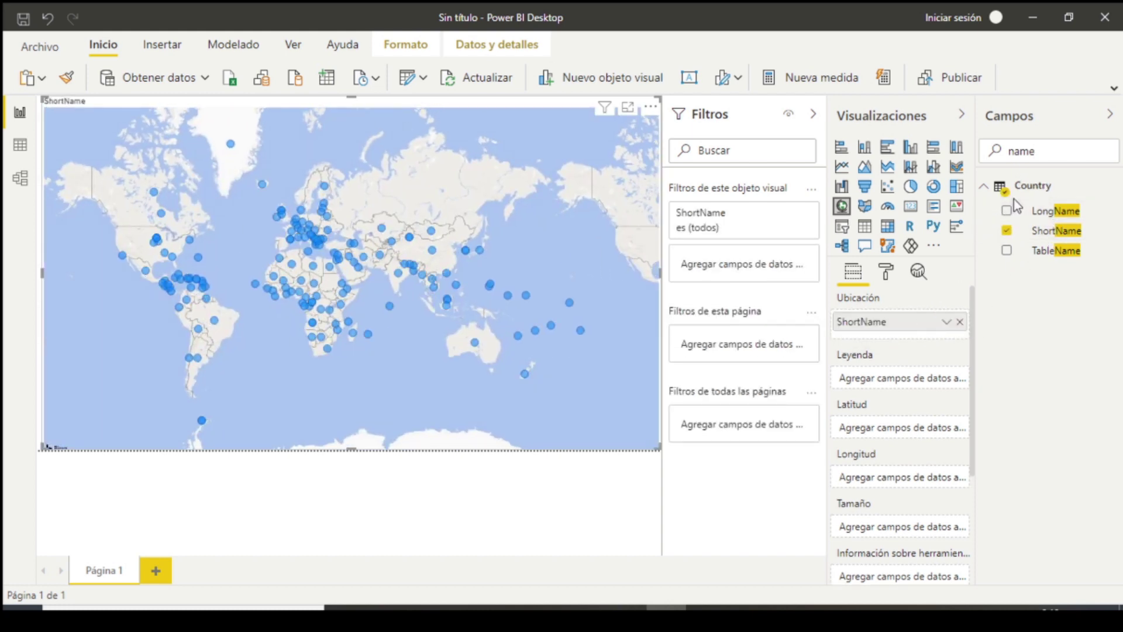
Step: Delete the 'name' field search and scroll the full Country field list down to Region
double_click(1028, 151)
key(BackSpace)
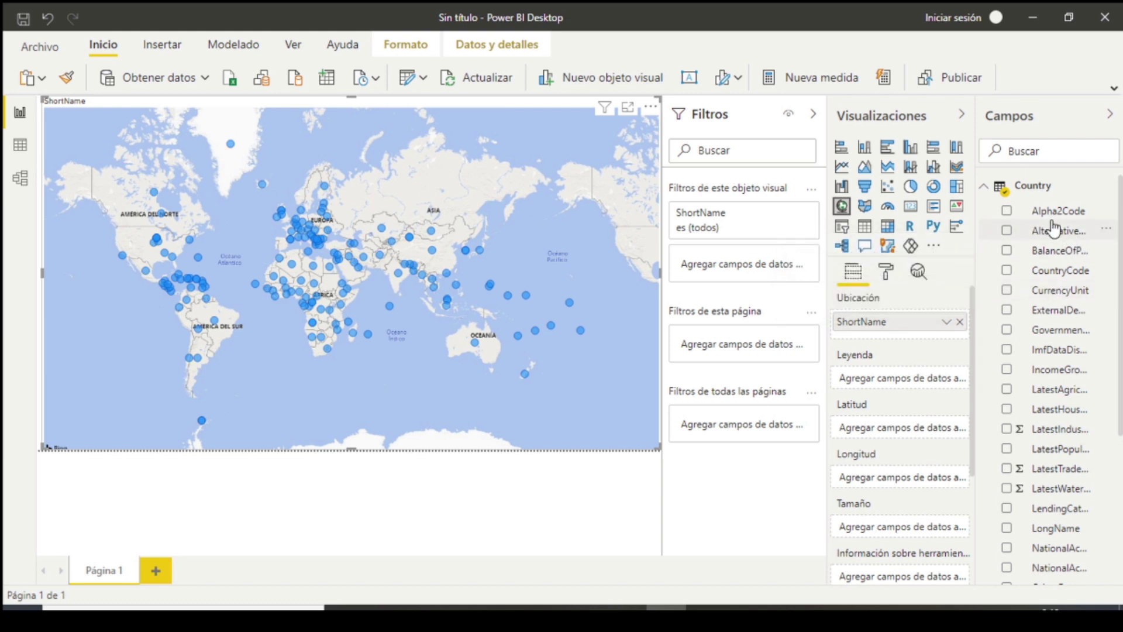
scroll(1064, 326, down, 3)
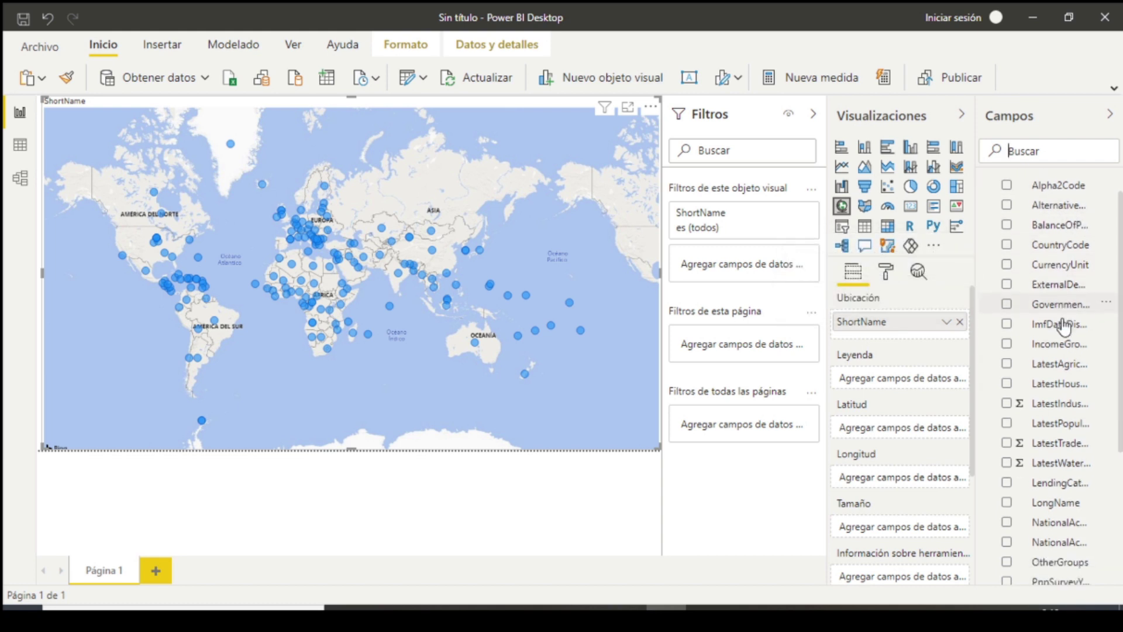
scroll(1064, 326, down, 4)
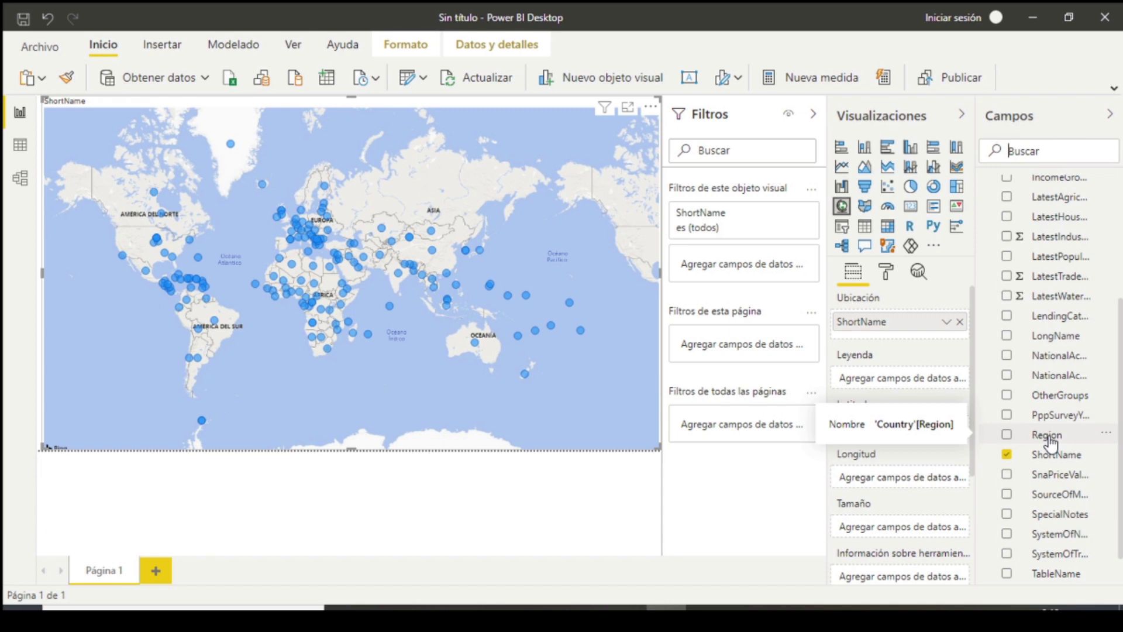
Step: Add Region to the map's legend so country points are coloured by region, then zoom in
drag(1046, 434, 913, 381)
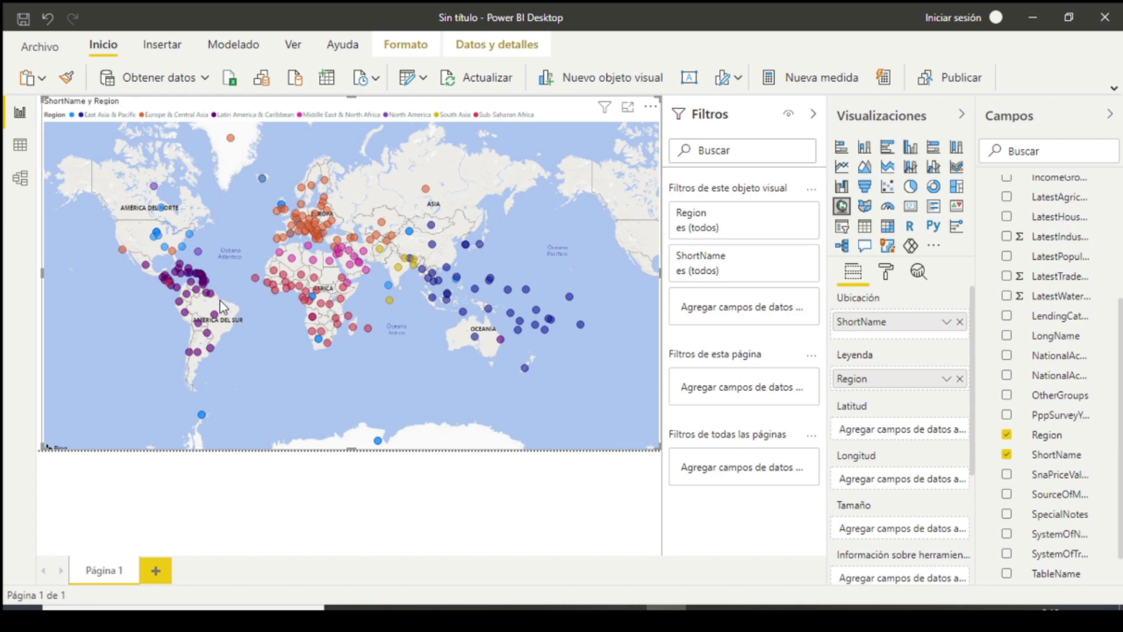
scroll(221, 306, up, 1)
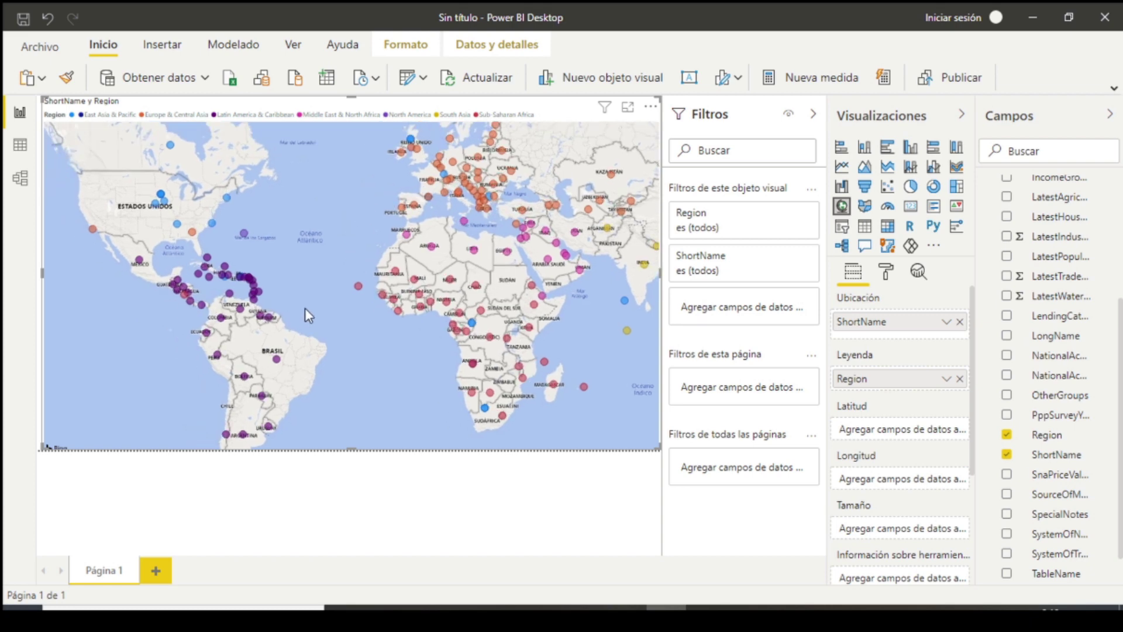
scroll(305, 308, up, 1)
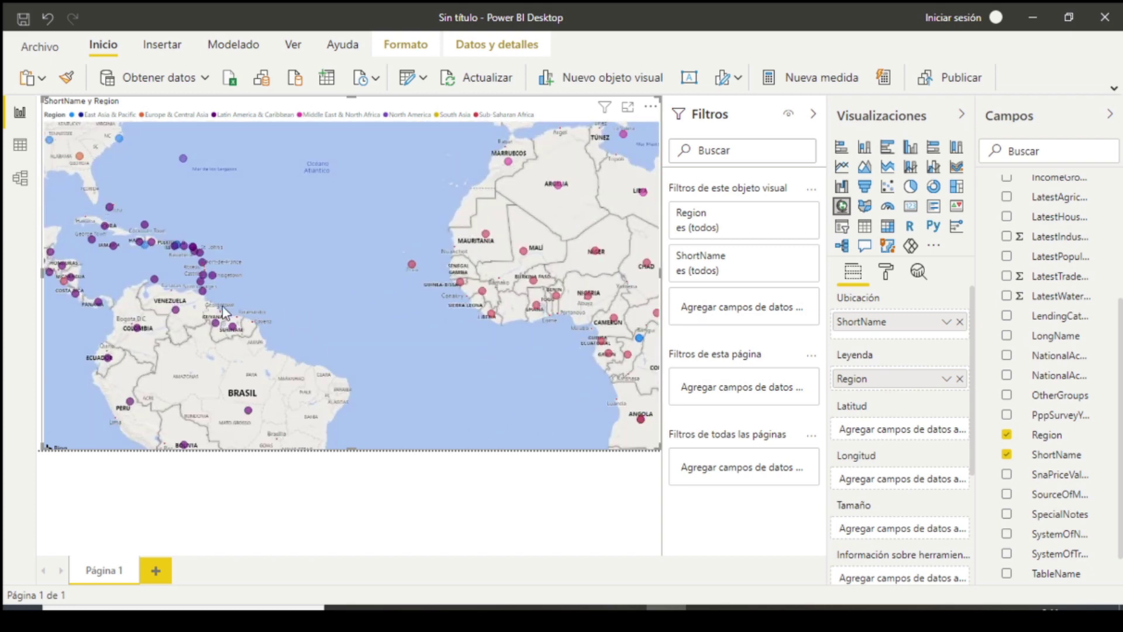
mouse_move(177, 310)
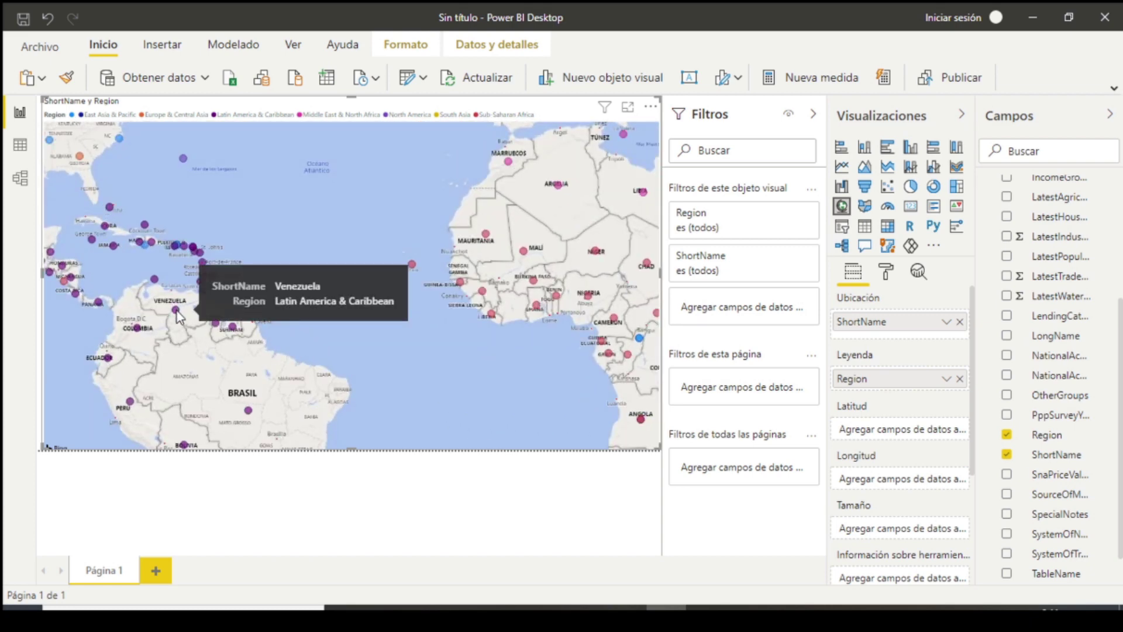
Step: Pan the map over North Africa, Europe and Asia, then across to the Americas
mouse_move(402, 226)
mouse_down()
mouse_move(313, 279)
mouse_move(243, 299)
mouse_move(178, 248)
mouse_up()
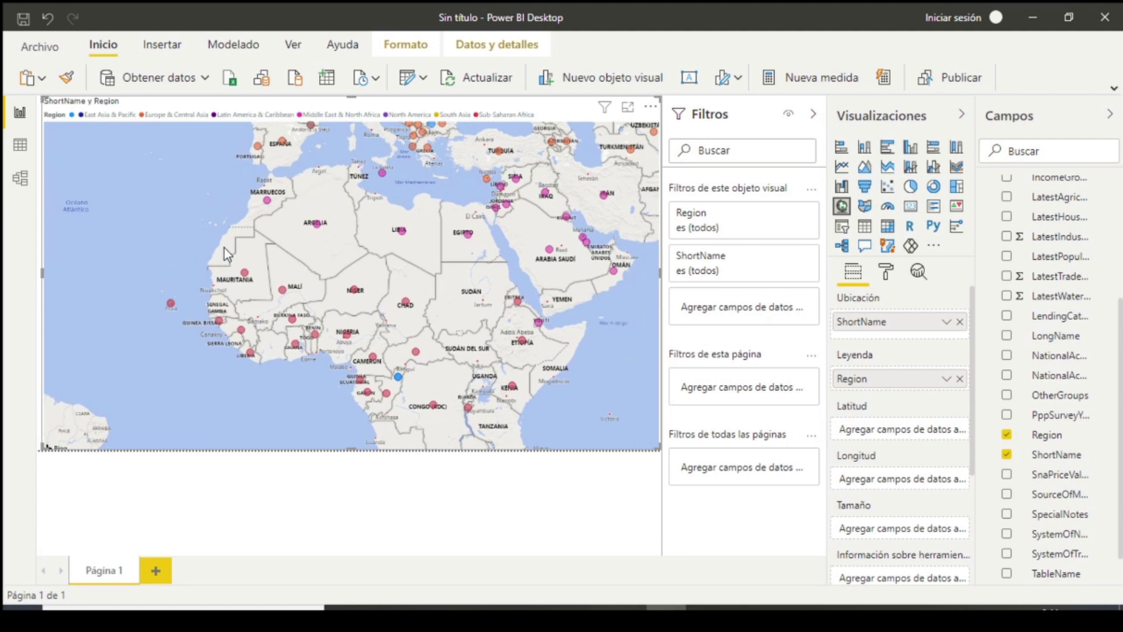
scroll(224, 248, down, 3)
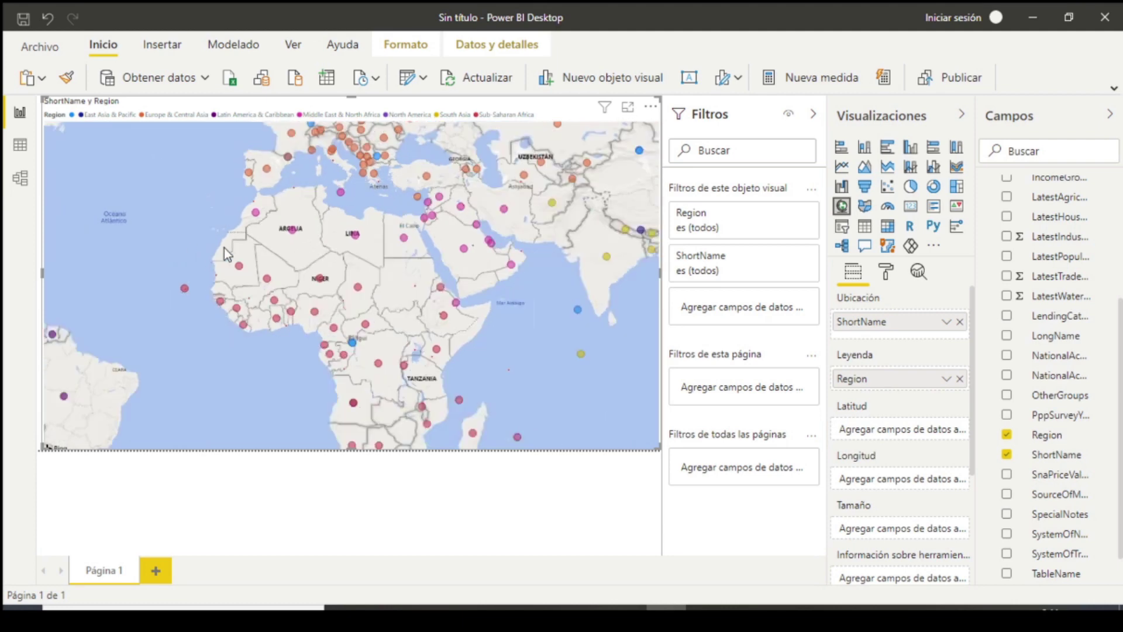
mouse_move(475, 271)
mouse_down()
mouse_move(399, 307)
mouse_move(322, 271)
mouse_up()
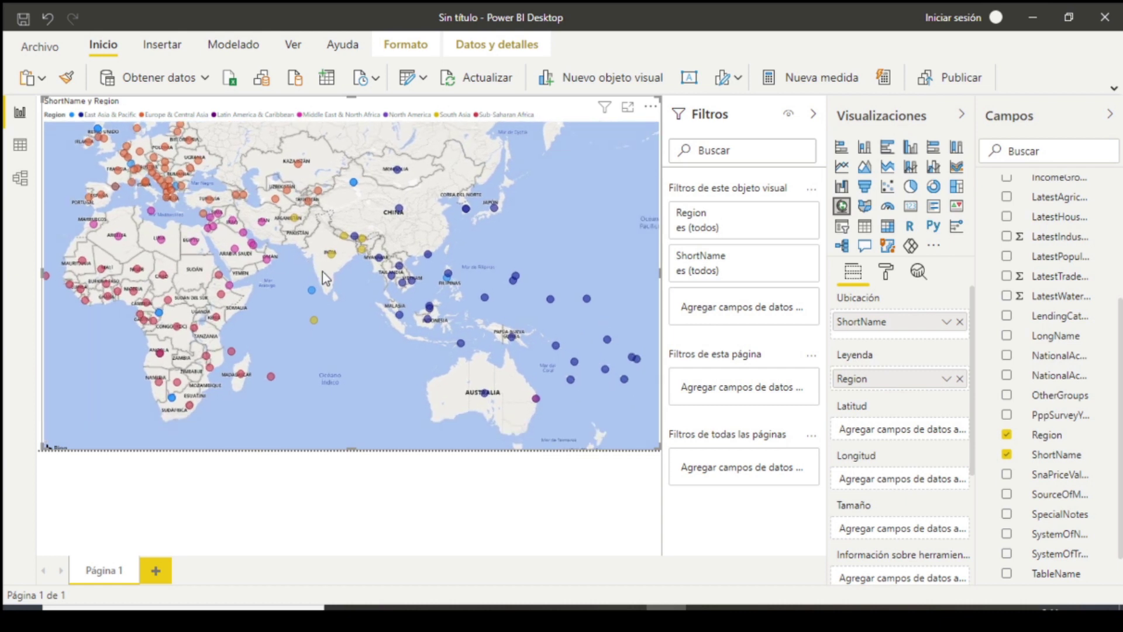
drag(290, 316, 381, 310)
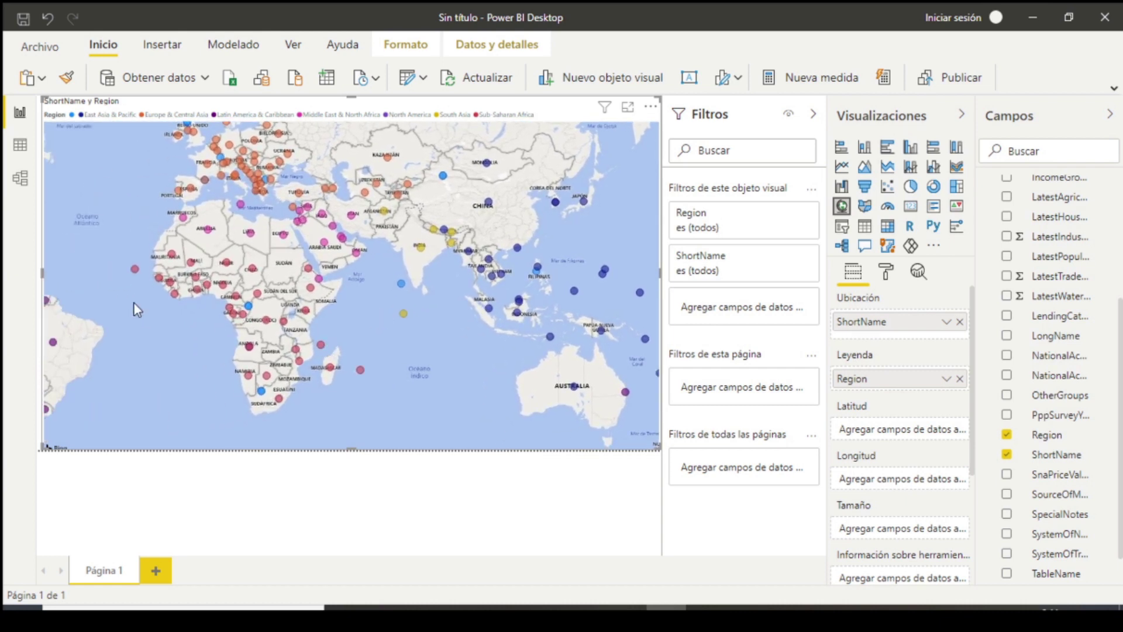
mouse_move(133, 303)
mouse_down()
mouse_move(281, 344)
mouse_move(326, 378)
mouse_up()
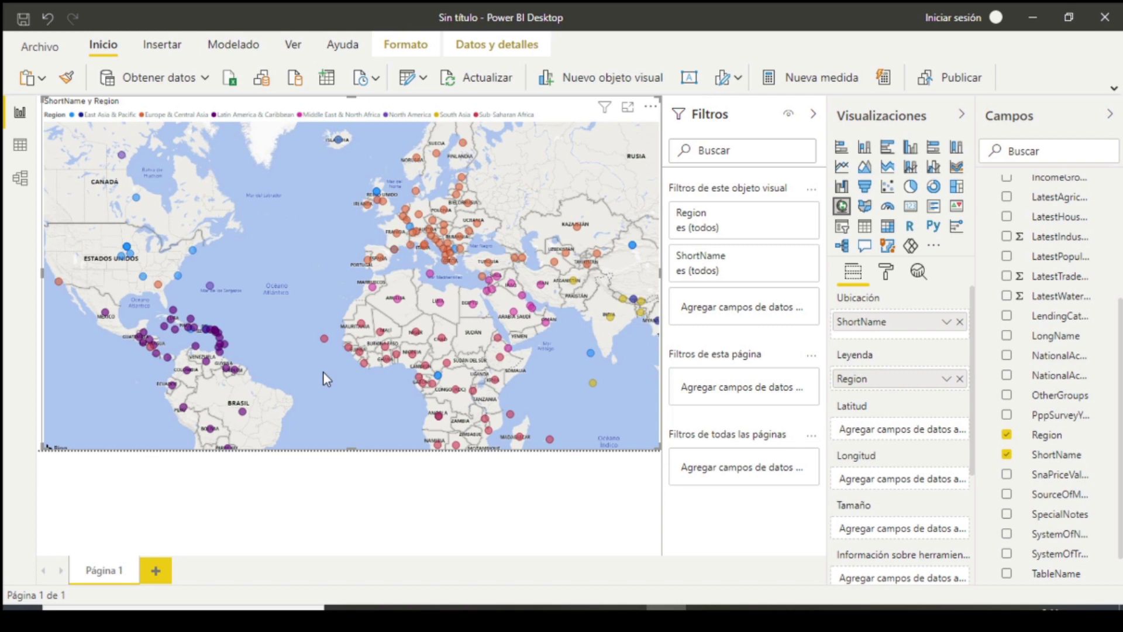
Step: Zoom and pan the map from South America until the Caribbean sits centred in the visual
scroll(278, 349, up, 2)
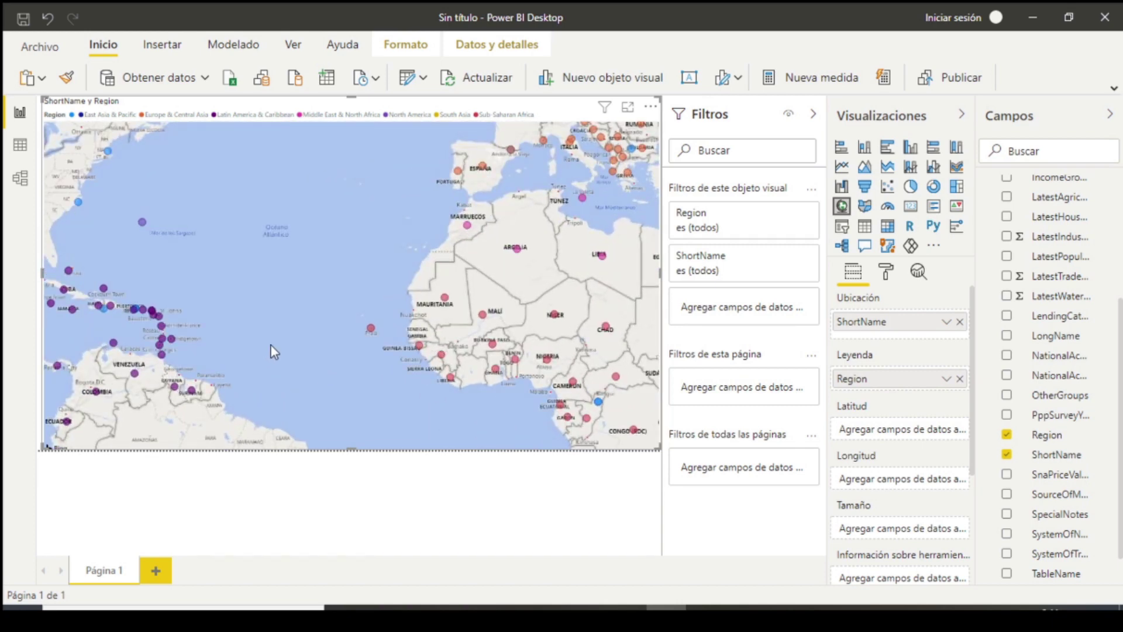
mouse_move(270, 345)
mouse_down()
mouse_move(326, 297)
mouse_move(336, 212)
mouse_up()
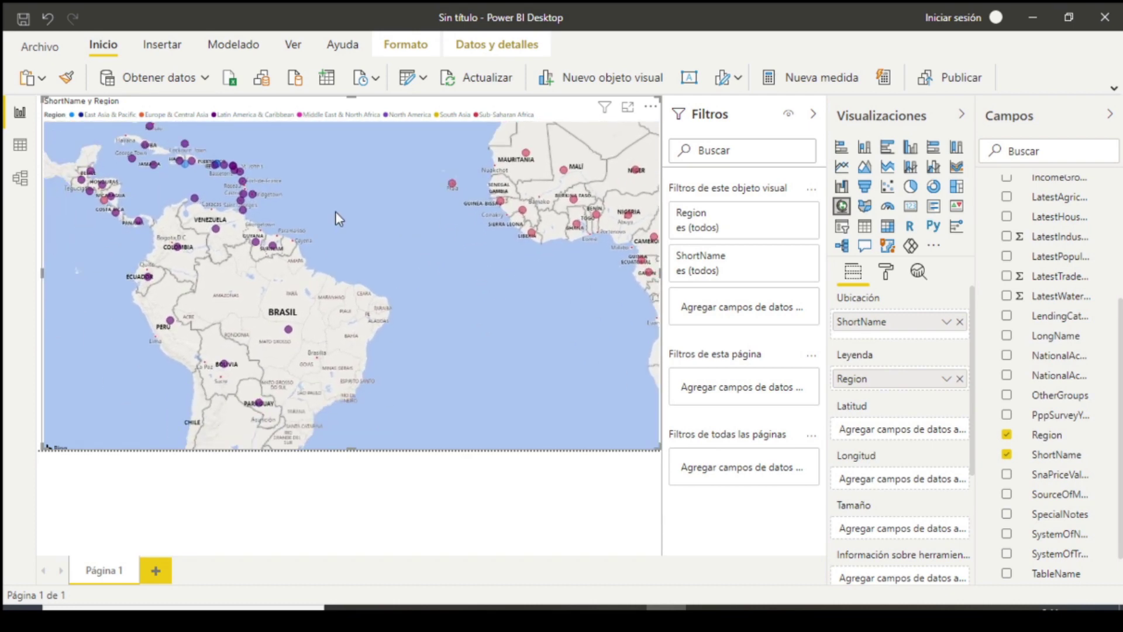
scroll(336, 212, up, 2)
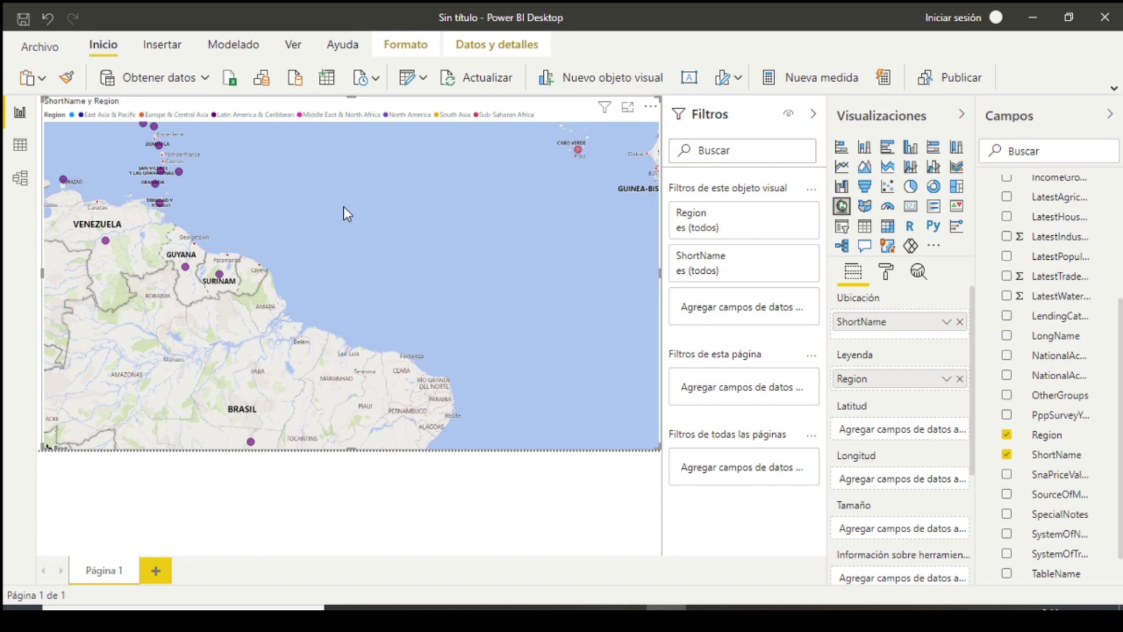
scroll(343, 207, down, 3)
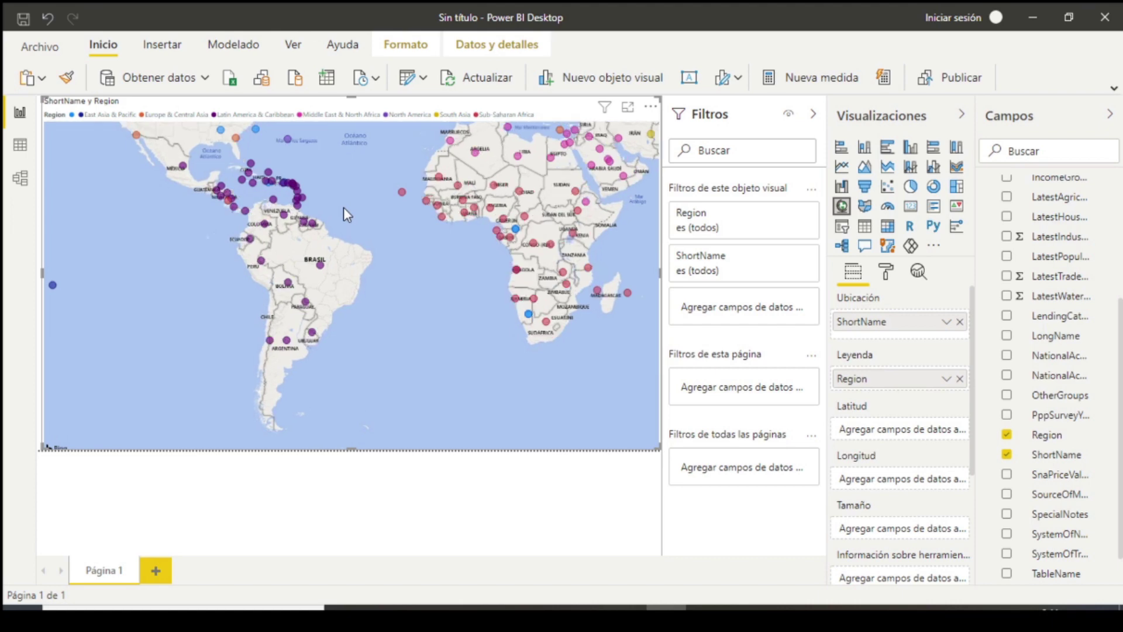
scroll(343, 208, up, 3)
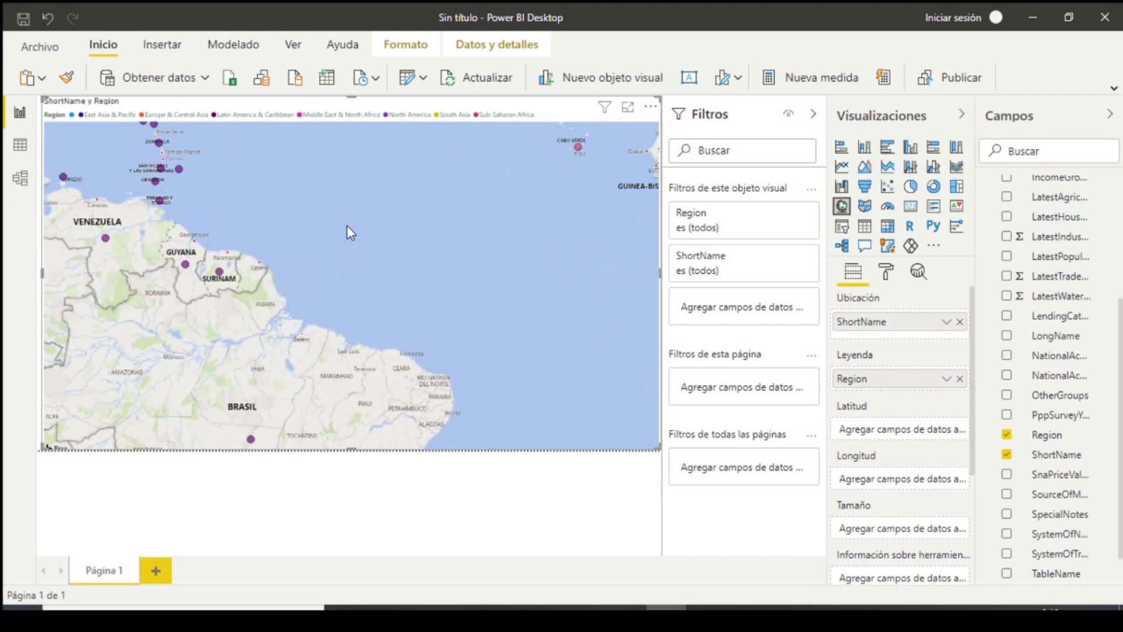
scroll(346, 226, down, 2)
drag(346, 226, 575, 353)
scroll(363, 241, up, 2)
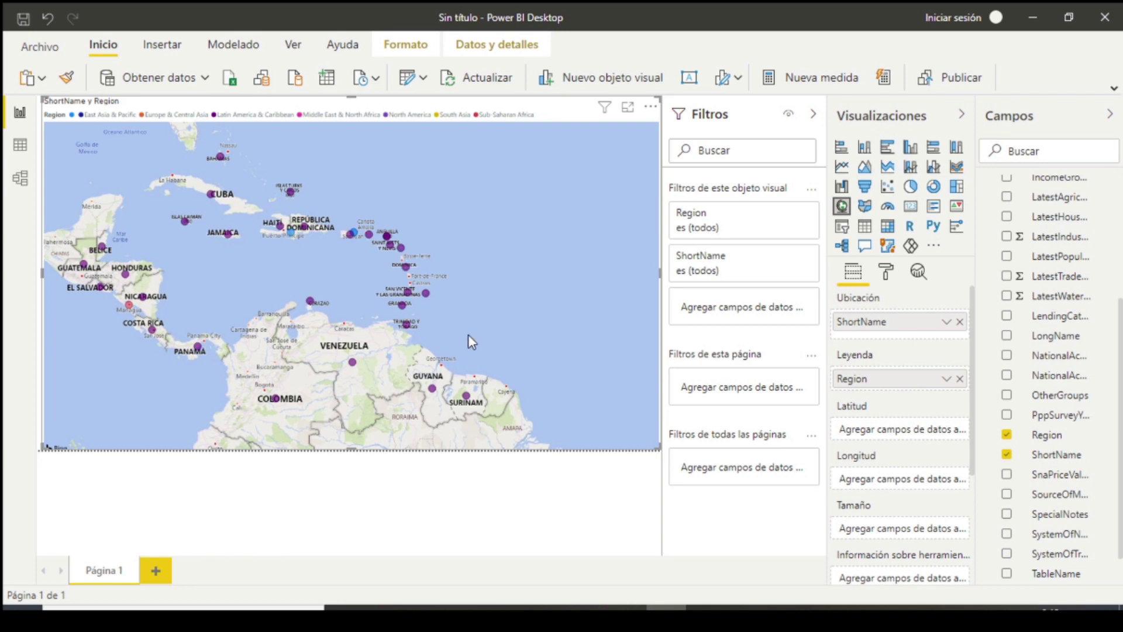
drag(469, 335, 477, 350)
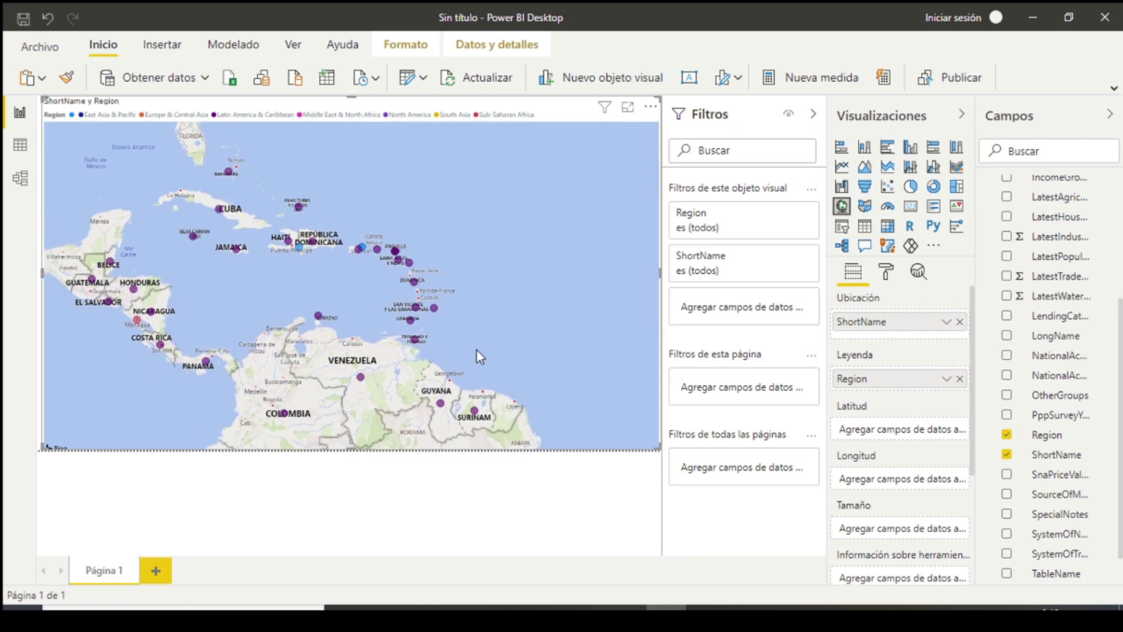